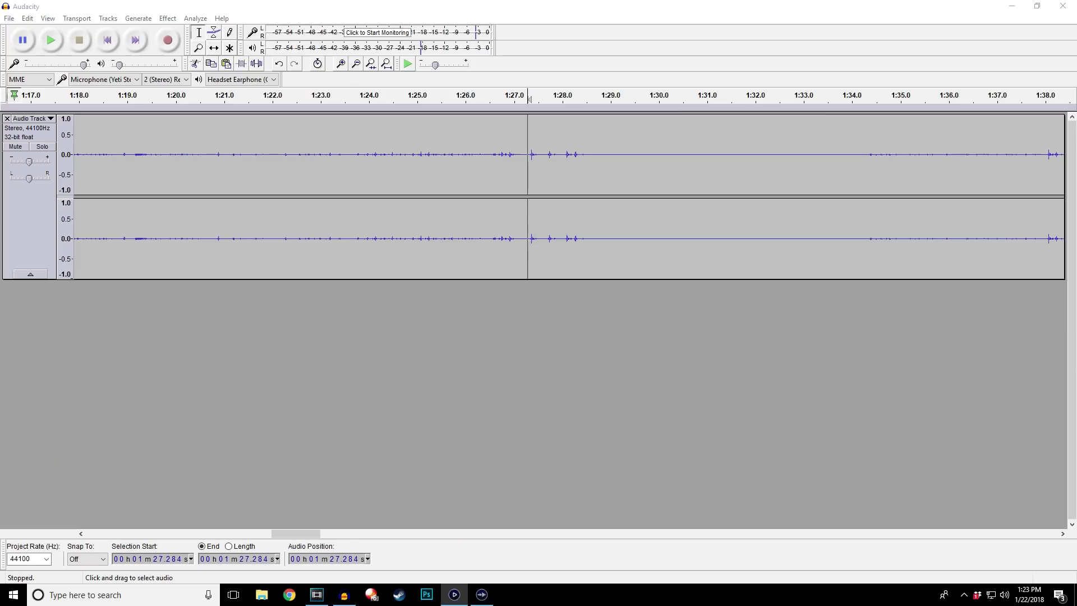
- Compress the whole stereo track at -12 dB threshold and 2:1 ratio, with make-up gain
click(611, 238)
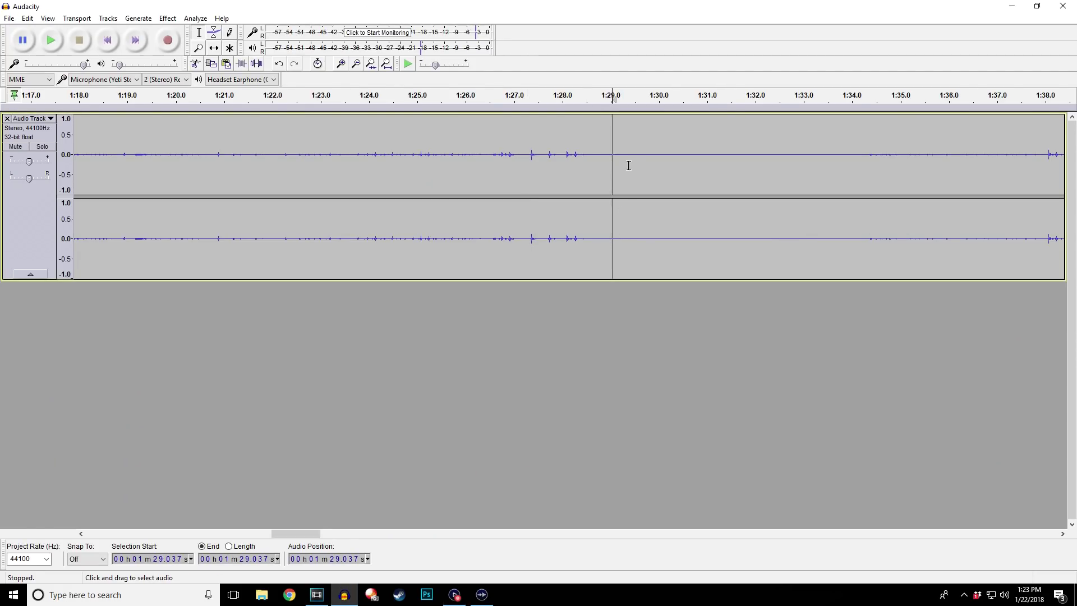
click(39, 202)
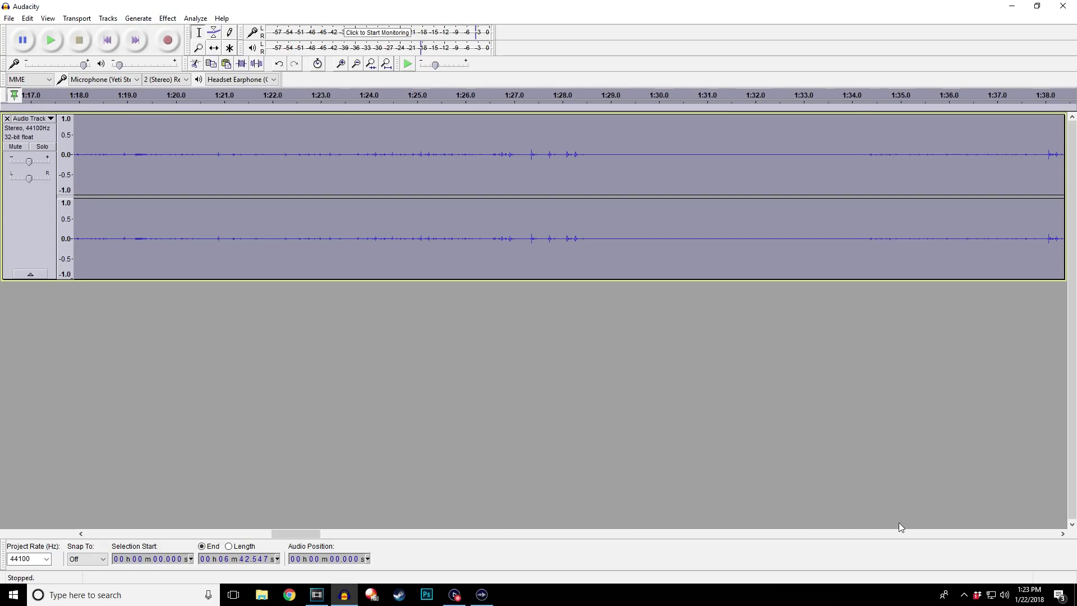
drag(299, 531, 76, 502)
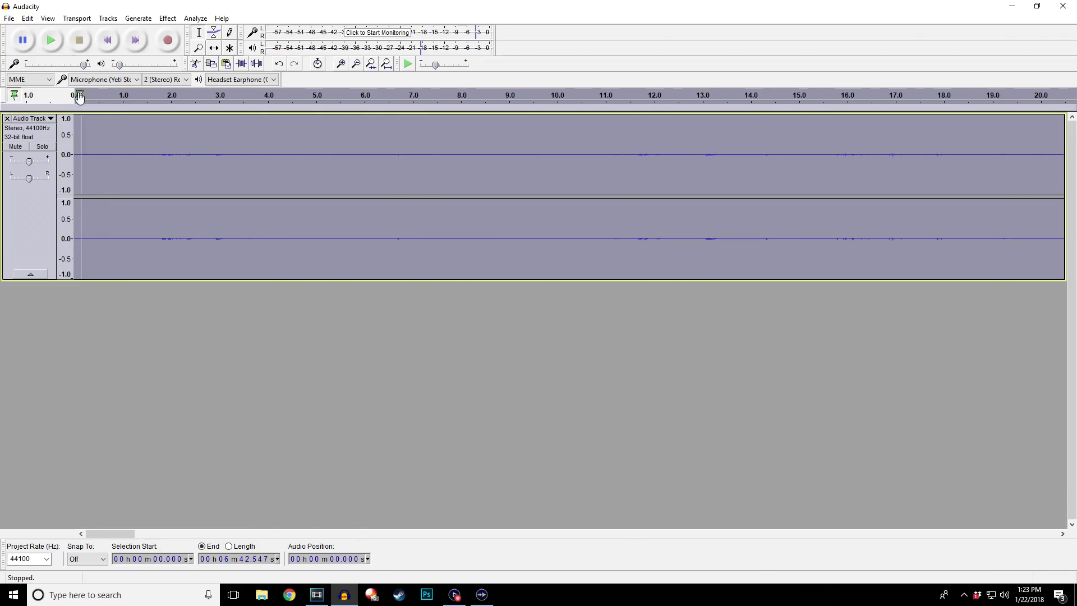
click(168, 21)
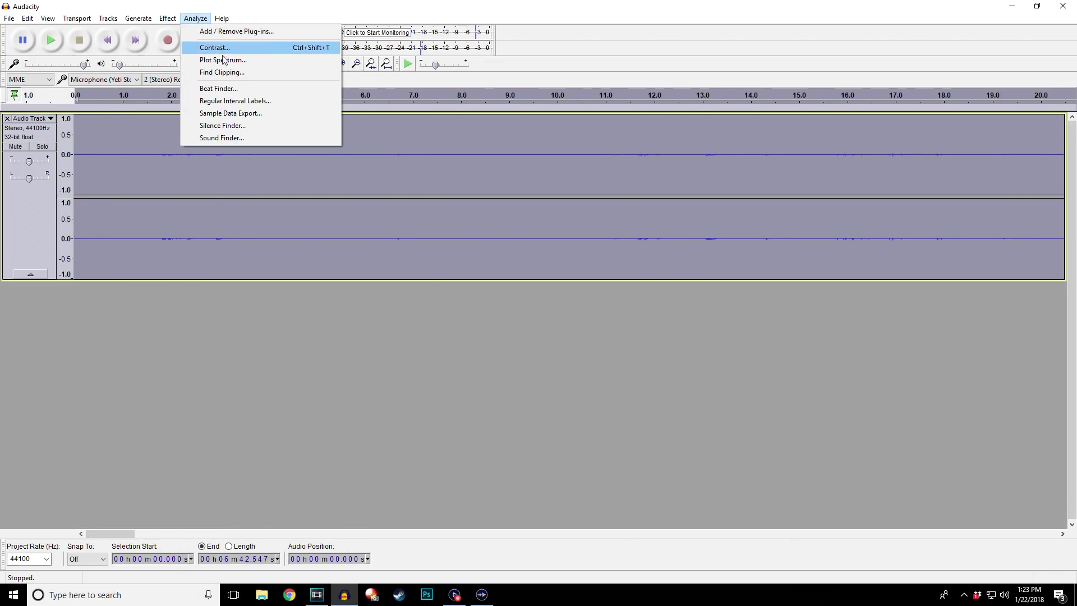
click(193, 149)
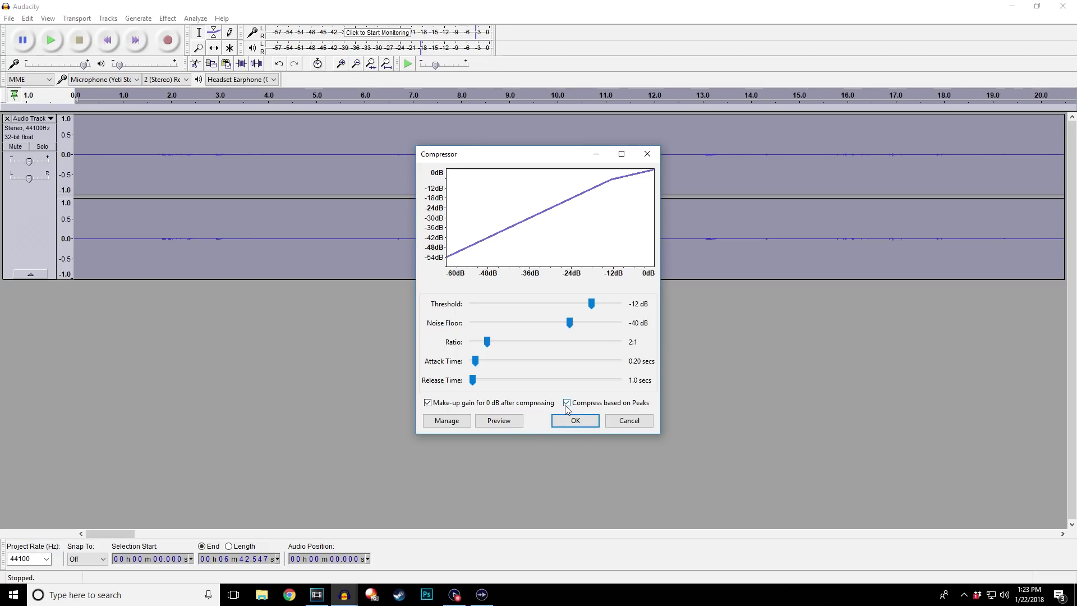
click(573, 420)
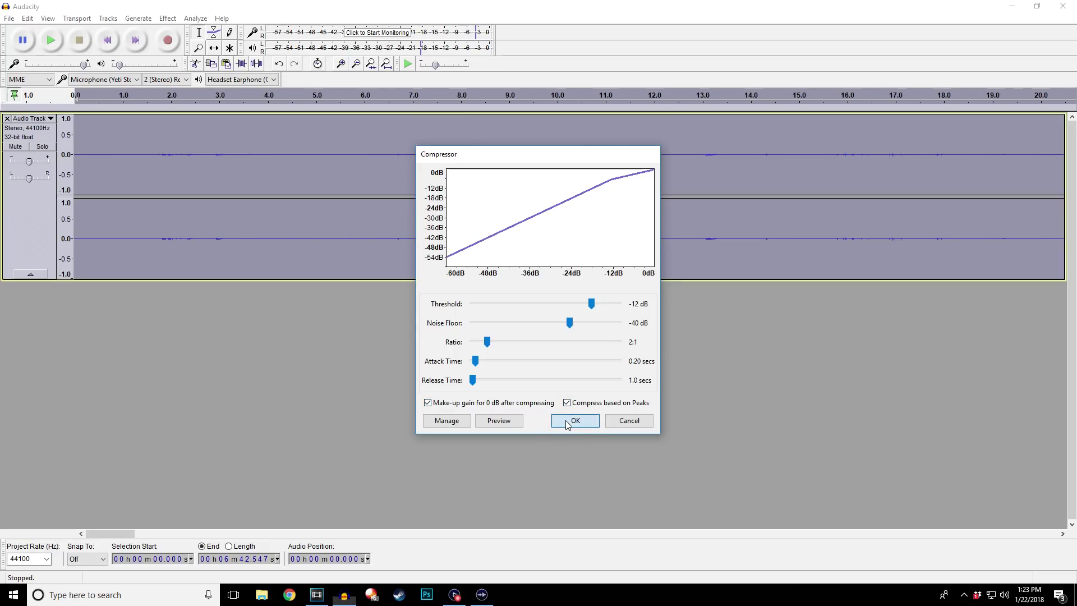
drag(133, 534, 154, 536)
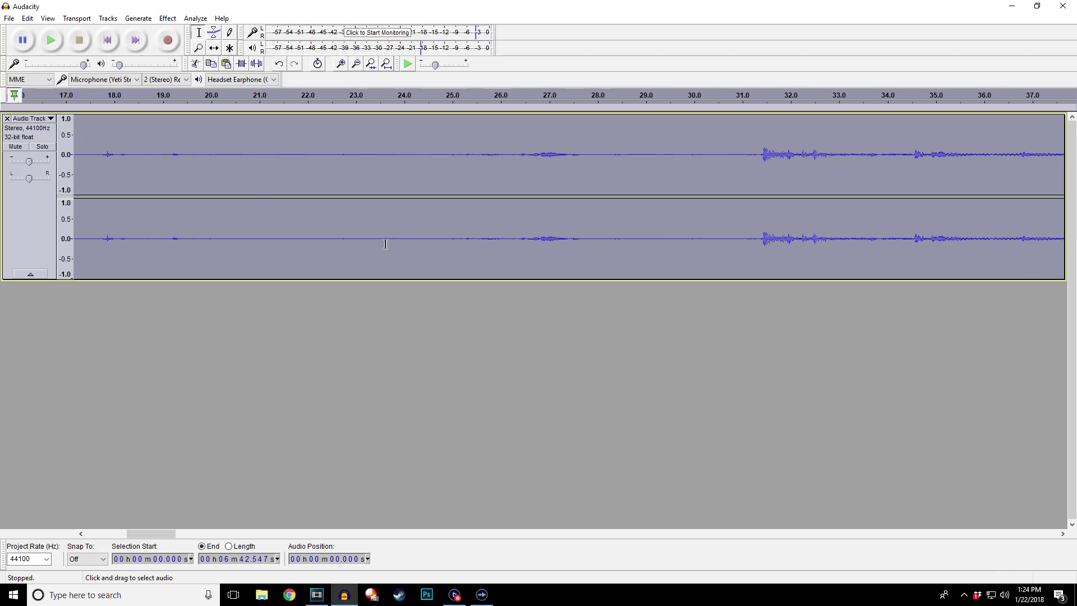
- Capture a Noise Reduction profile from the quiet stretch between 20 and 24 seconds
drag(415, 235, 213, 236)
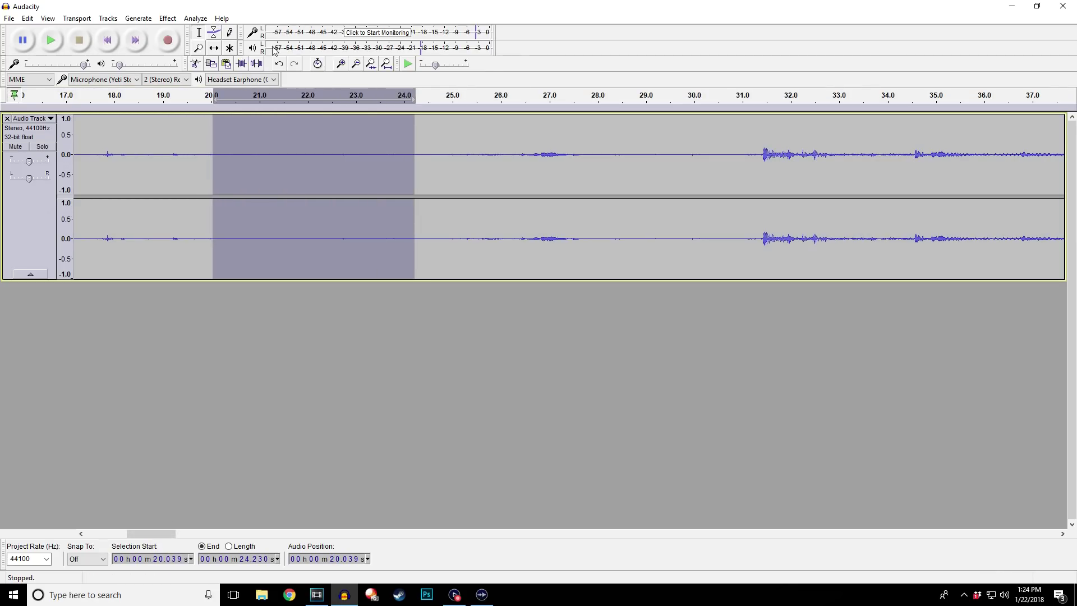
click(162, 20)
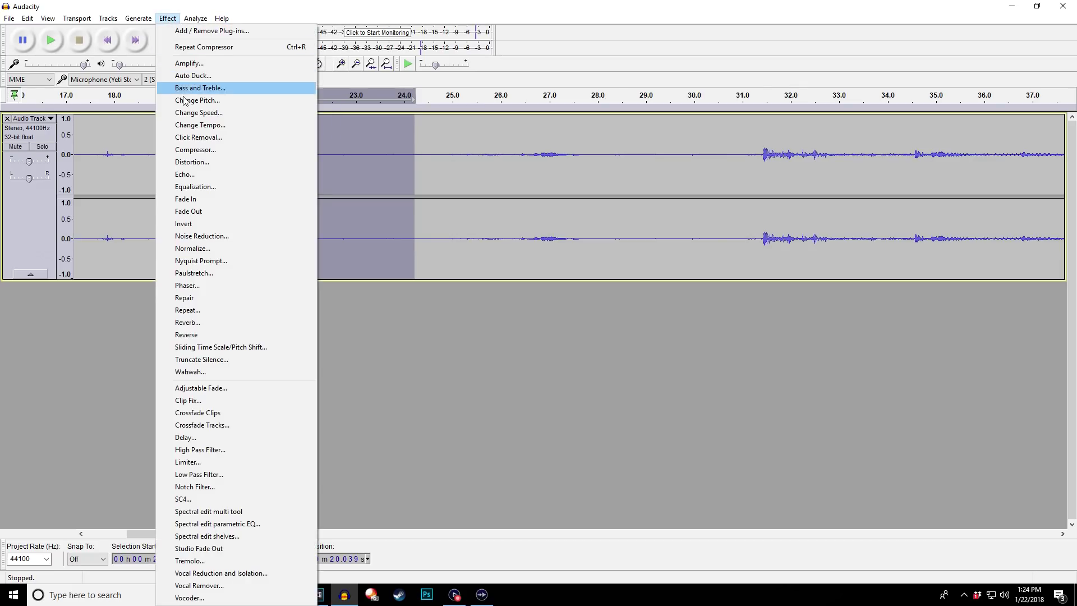
click(234, 236)
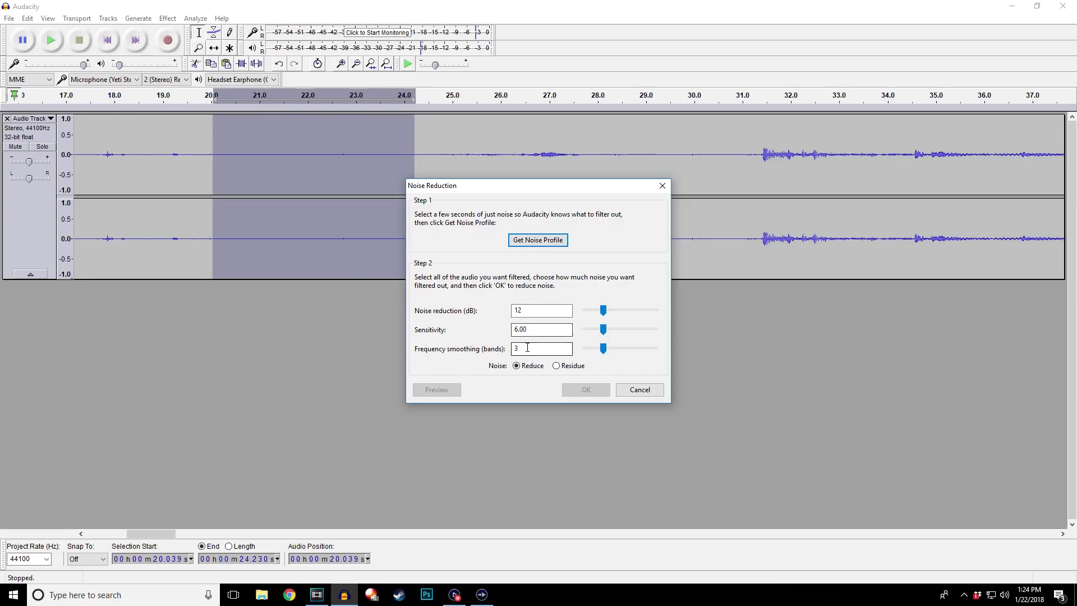
click(530, 242)
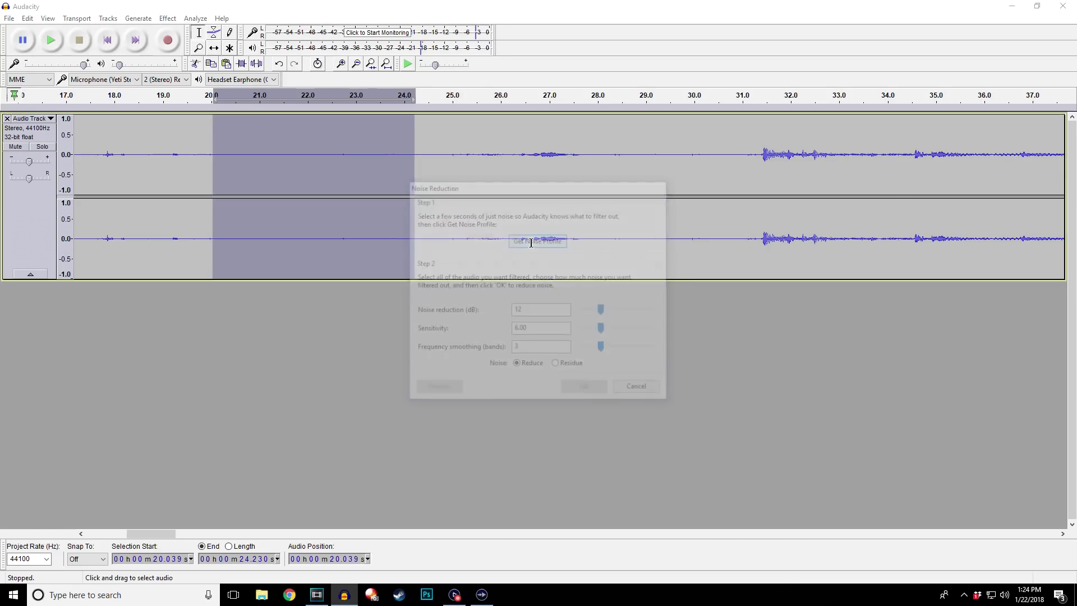
- Apply Repeat Noise Reduction across the entire track
click(24, 207)
click(168, 18)
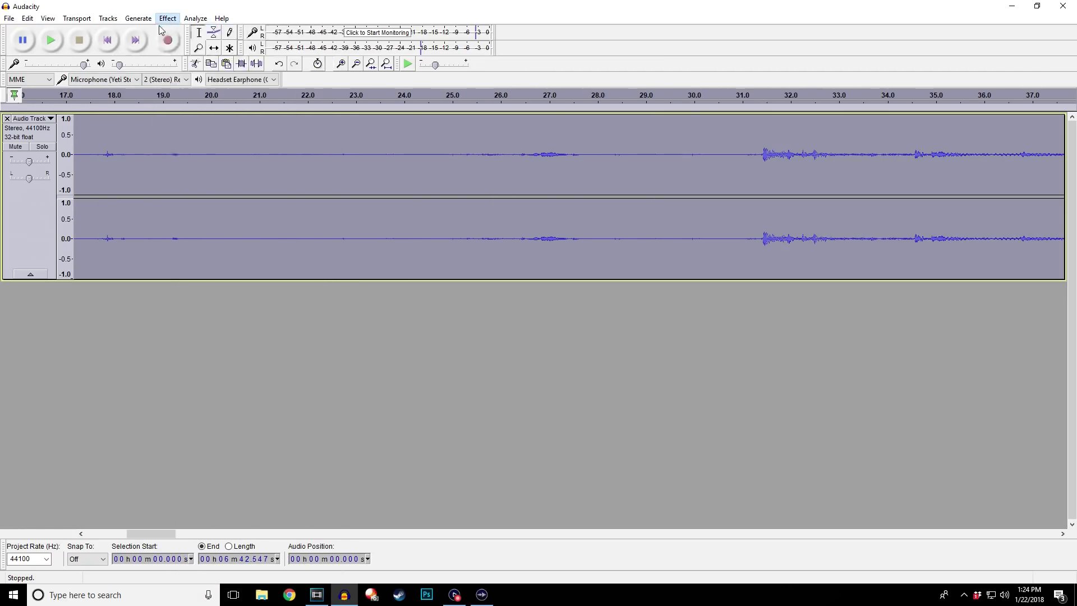
mouse_move(168, 18)
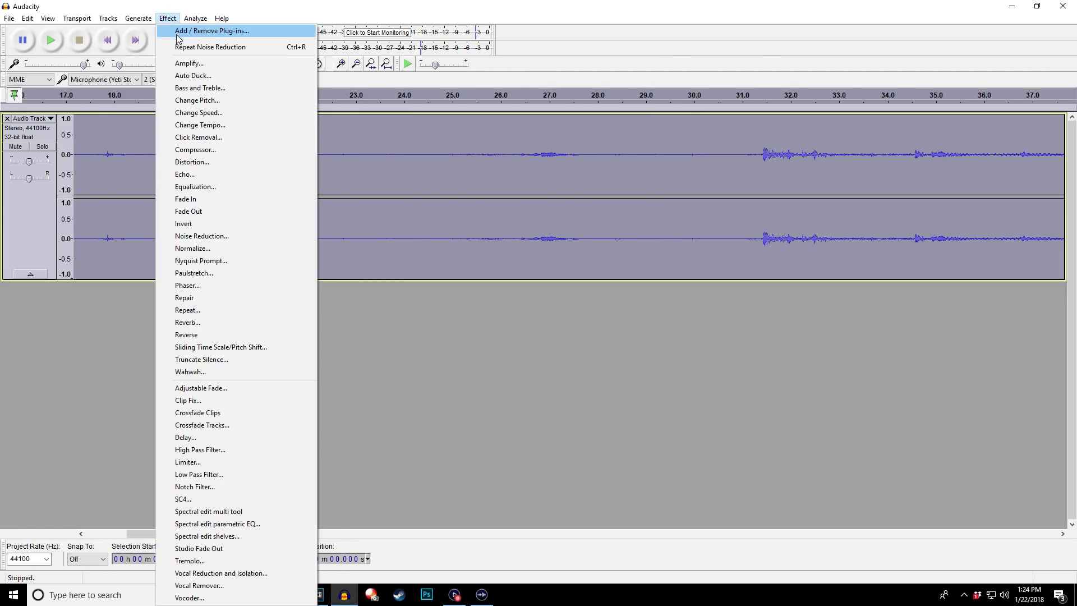
click(257, 48)
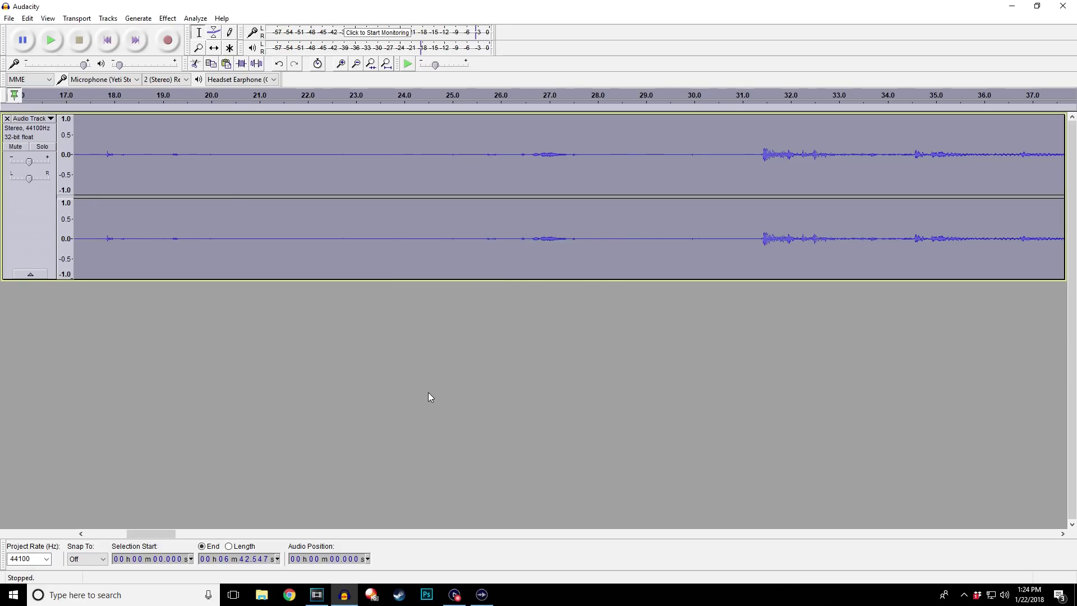
- Export the processed Audacity track as an audio file via Export Audio
click(11, 19)
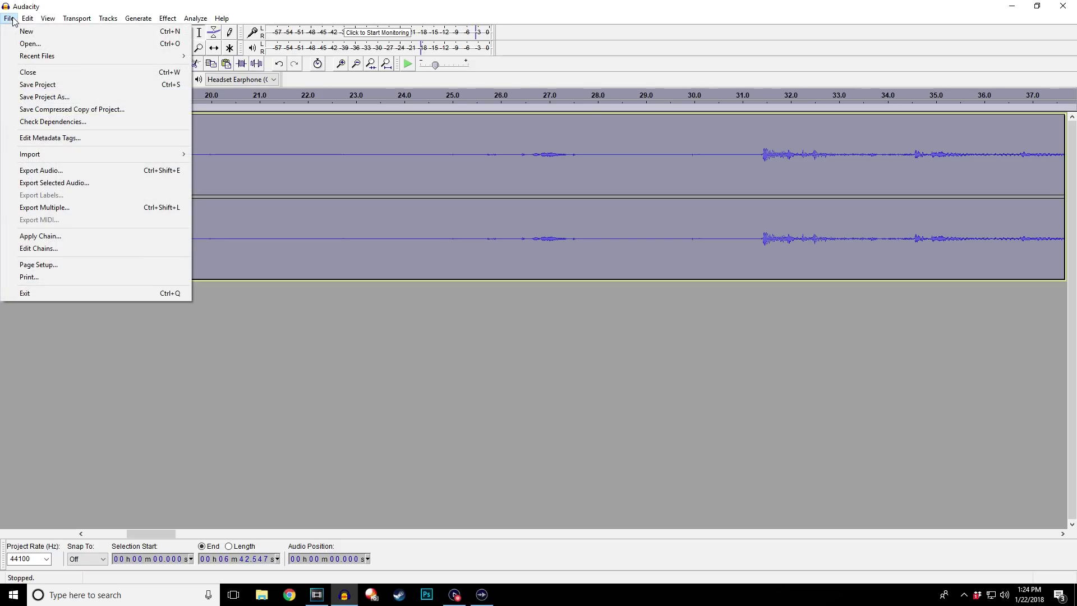
click(37, 171)
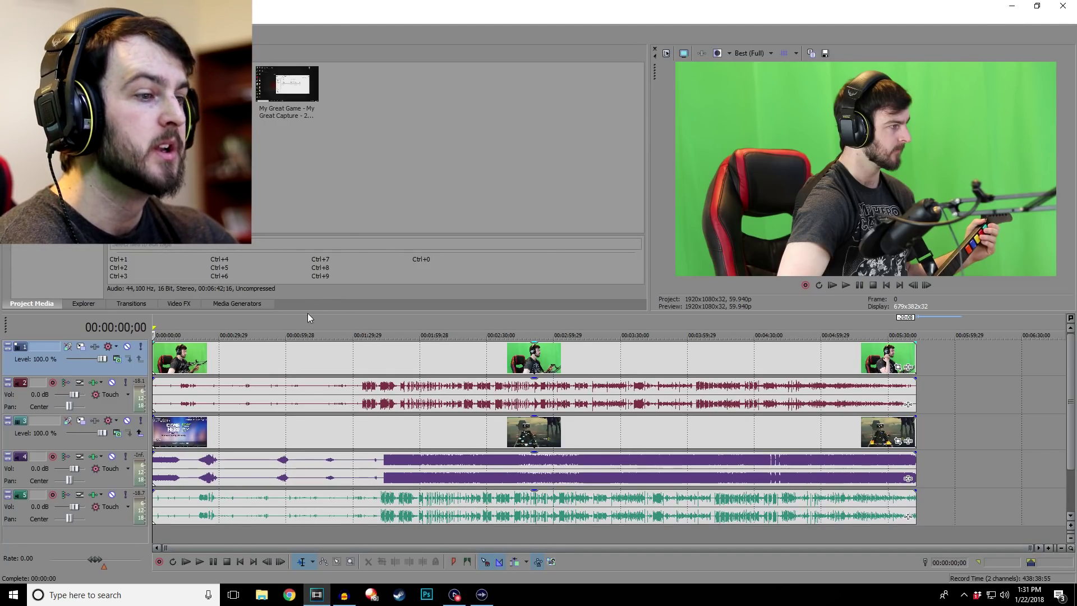
- Set Switches > Disable Resample on both the facecam event and the gameplay event
right_click(255, 358)
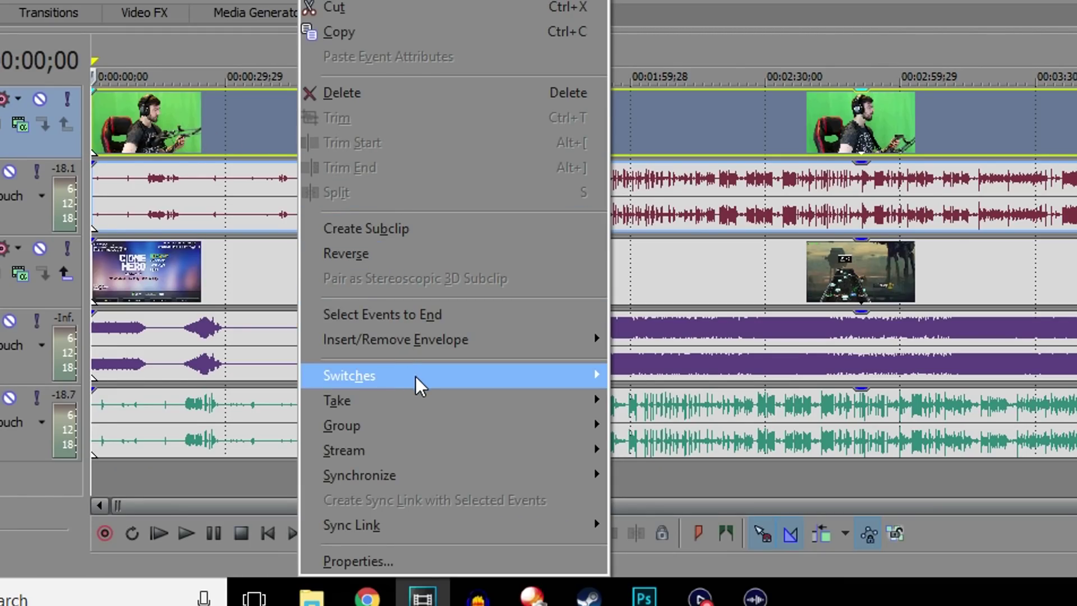
mouse_move(422, 385)
click(684, 572)
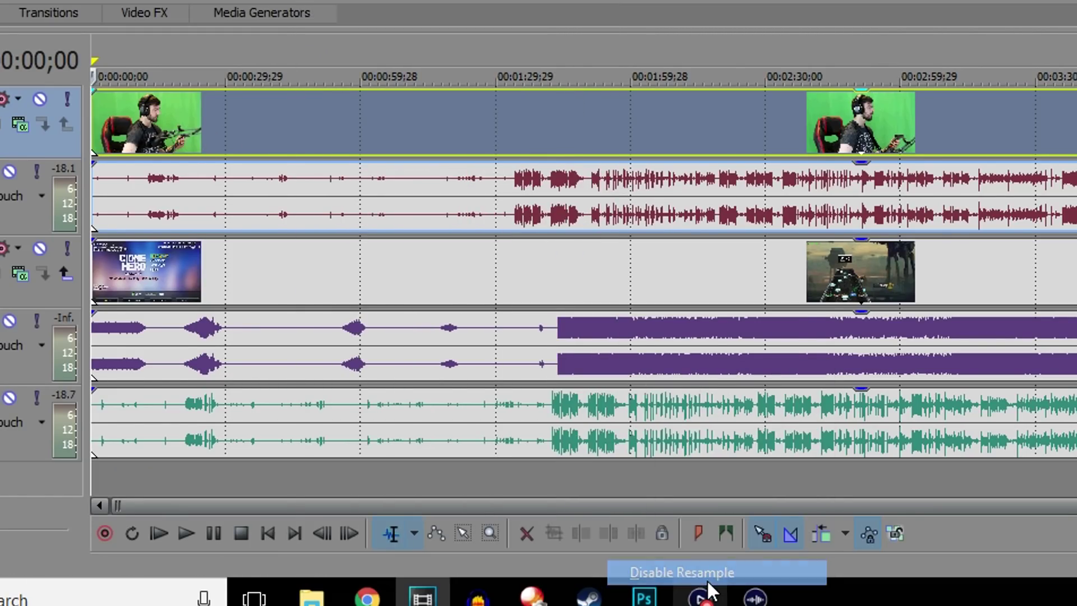
mouse_move(701, 595)
right_click(283, 429)
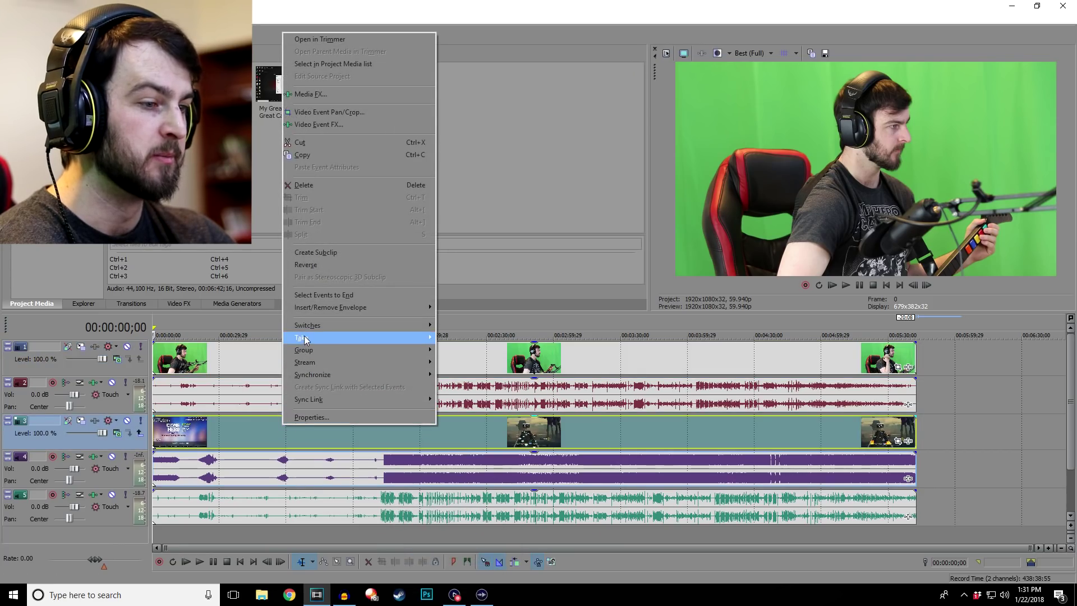
mouse_move(308, 325)
click(470, 421)
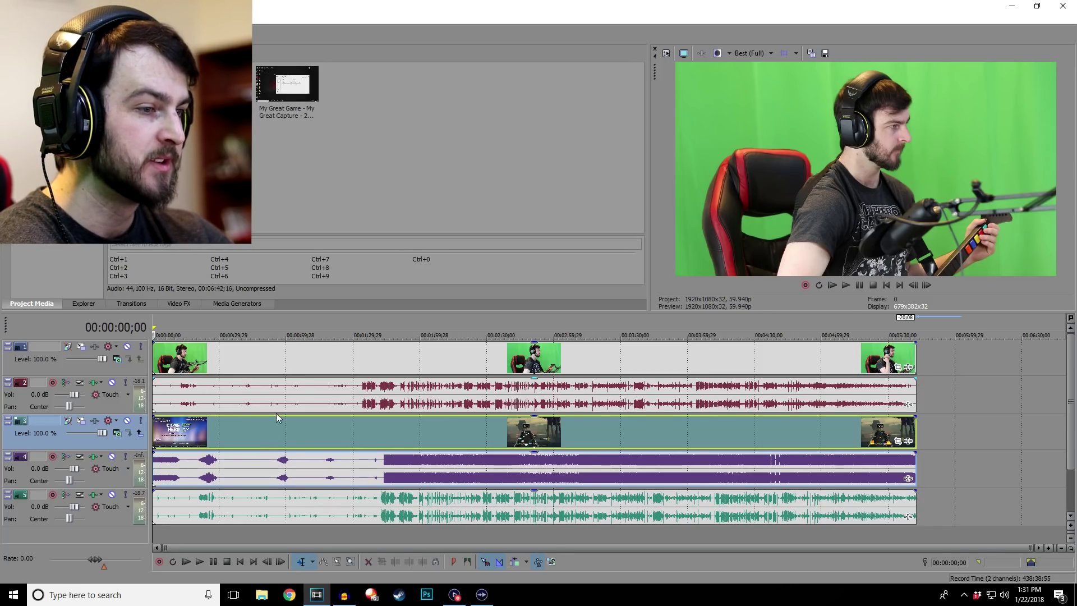
- Add VEGAS Chroma Keyer and VEGAS Saturation Adjust to the track 1 facecam event's Video Event FX
right_click(243, 362)
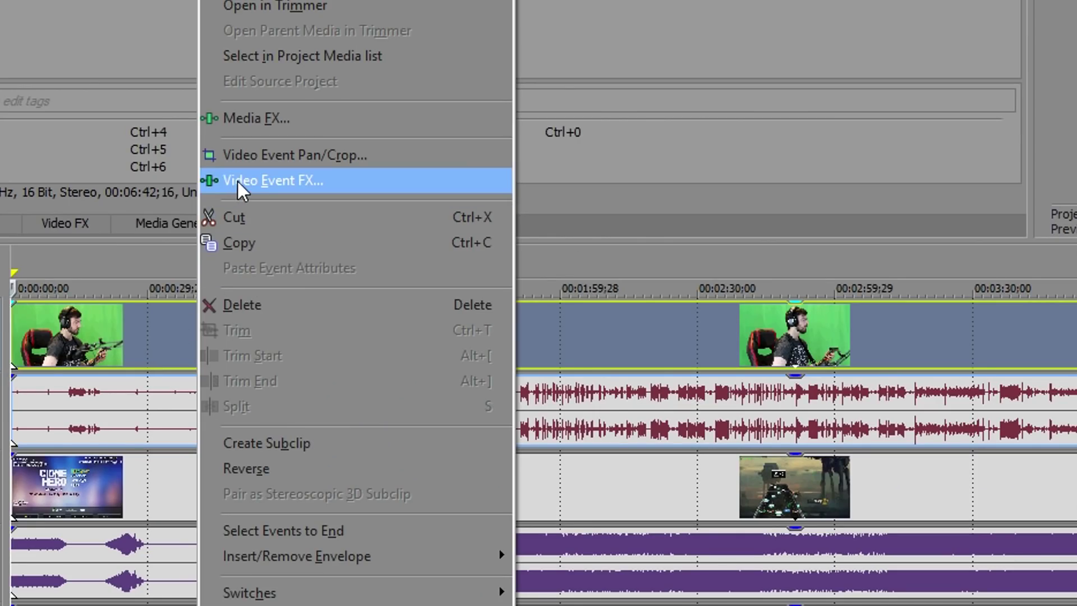
click(288, 186)
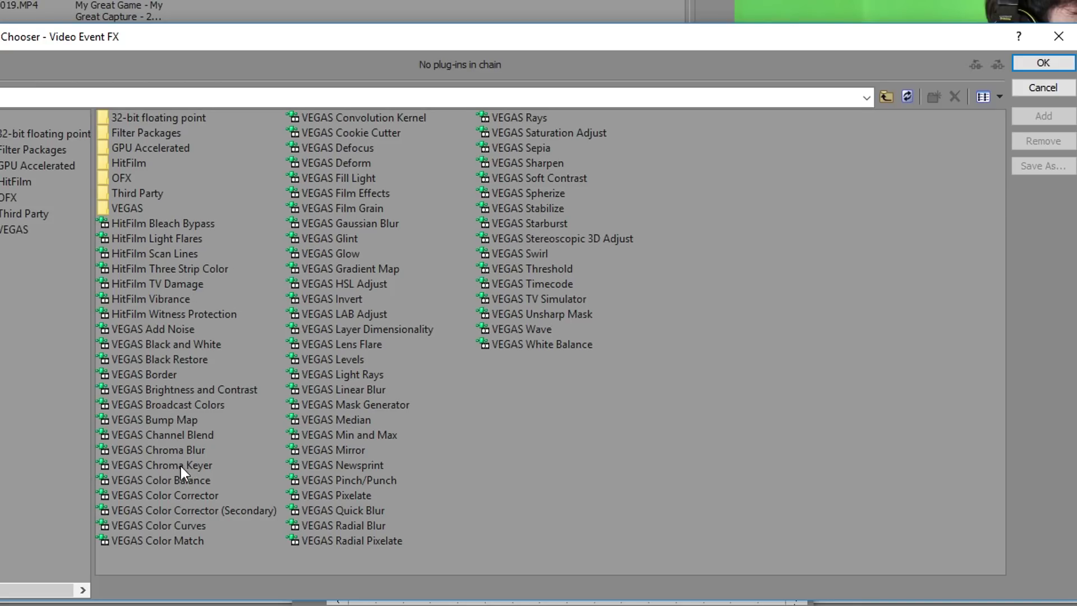
click(163, 465)
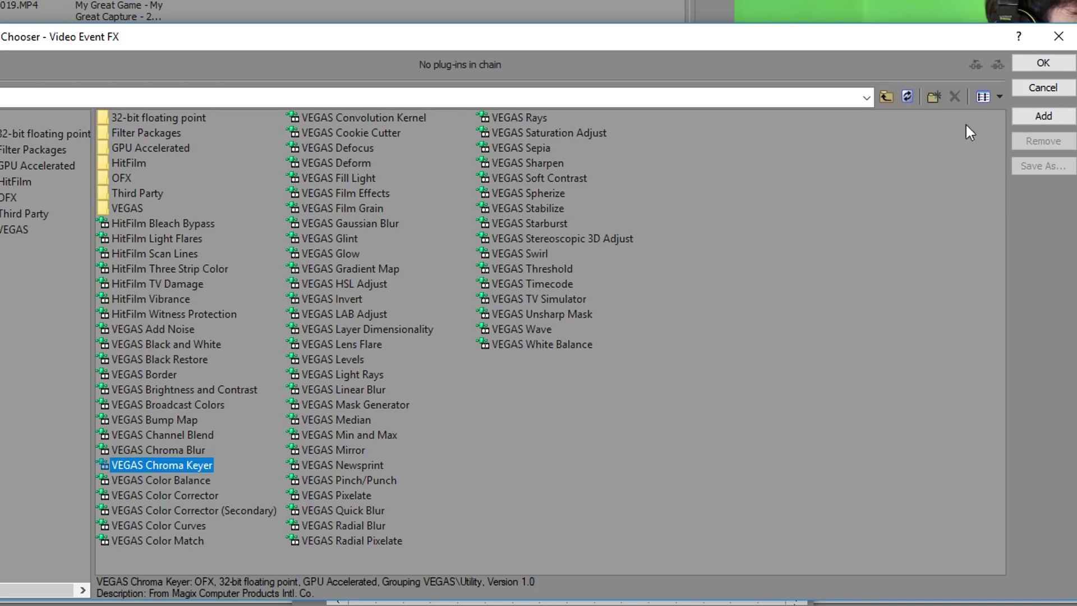
click(1026, 116)
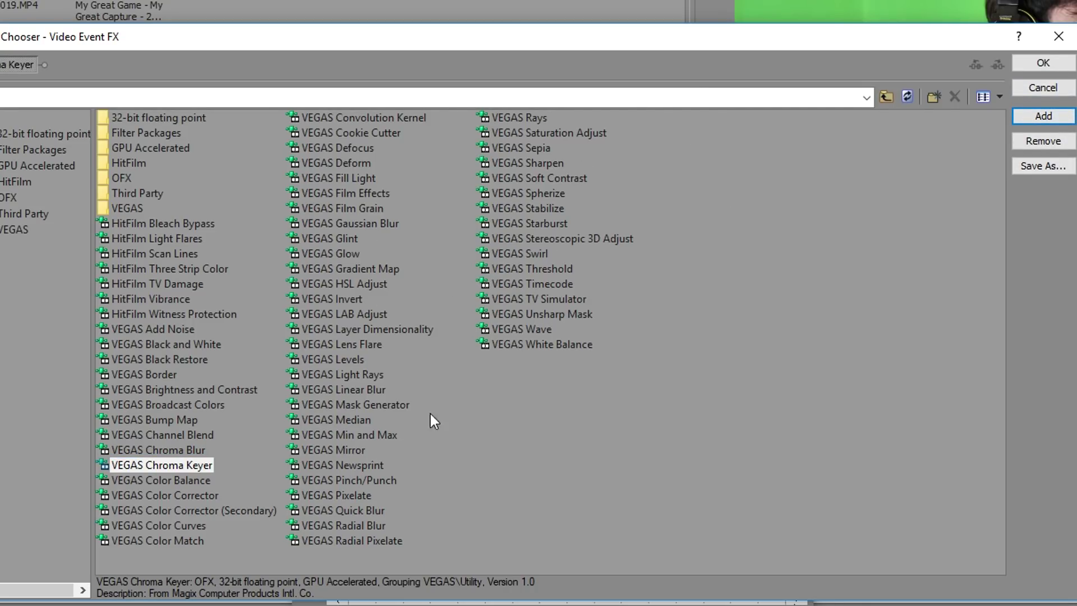
click(588, 134)
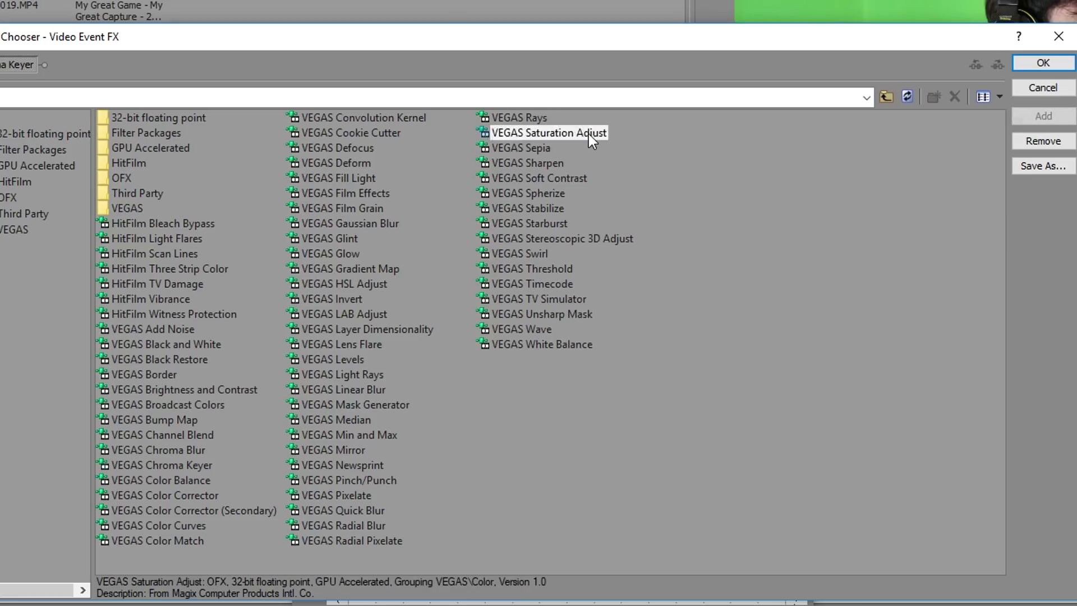
click(1031, 114)
click(536, 315)
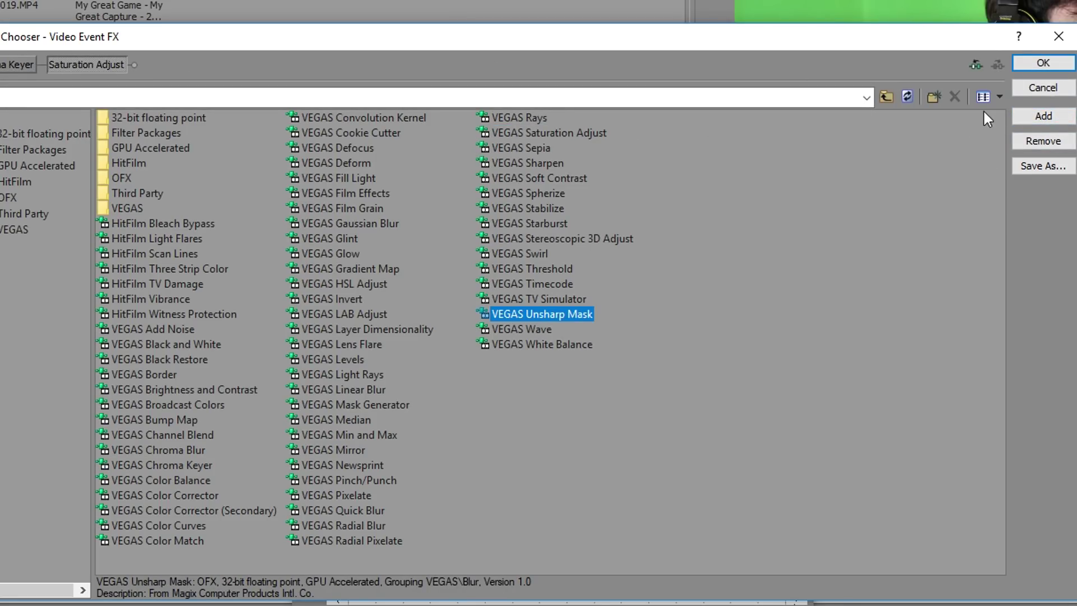
click(1026, 58)
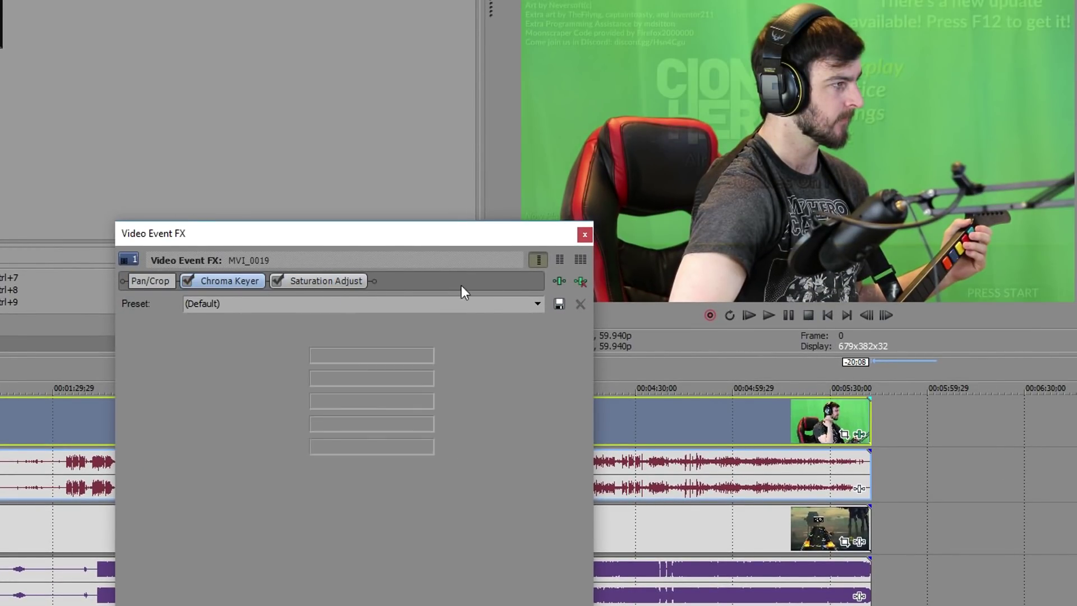
- Sample the green screen as key colour and apply the 'my green' Chroma Keyer preset
click(579, 281)
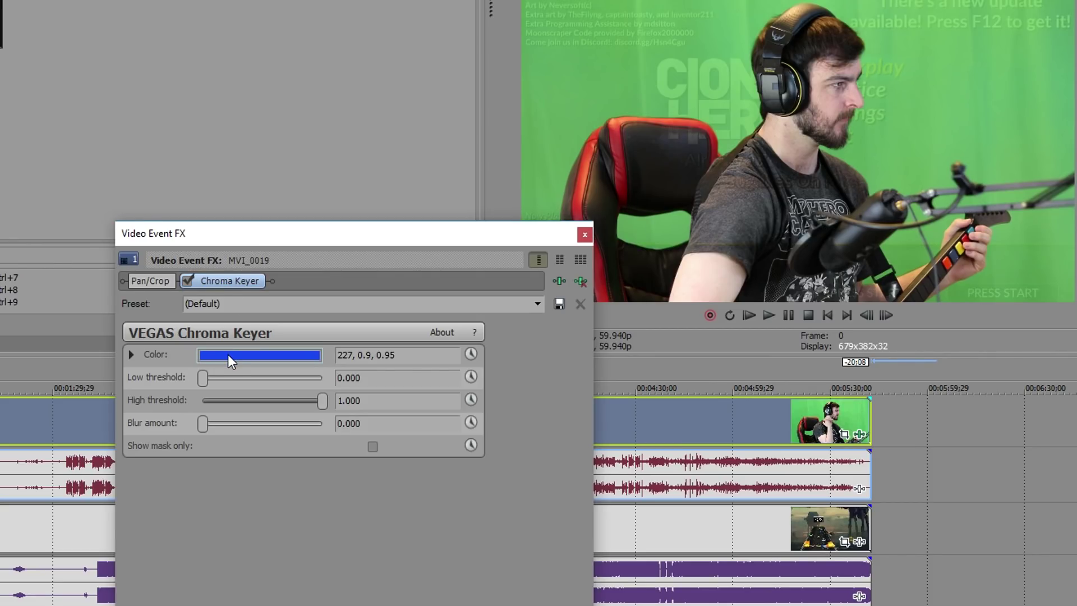
click(188, 282)
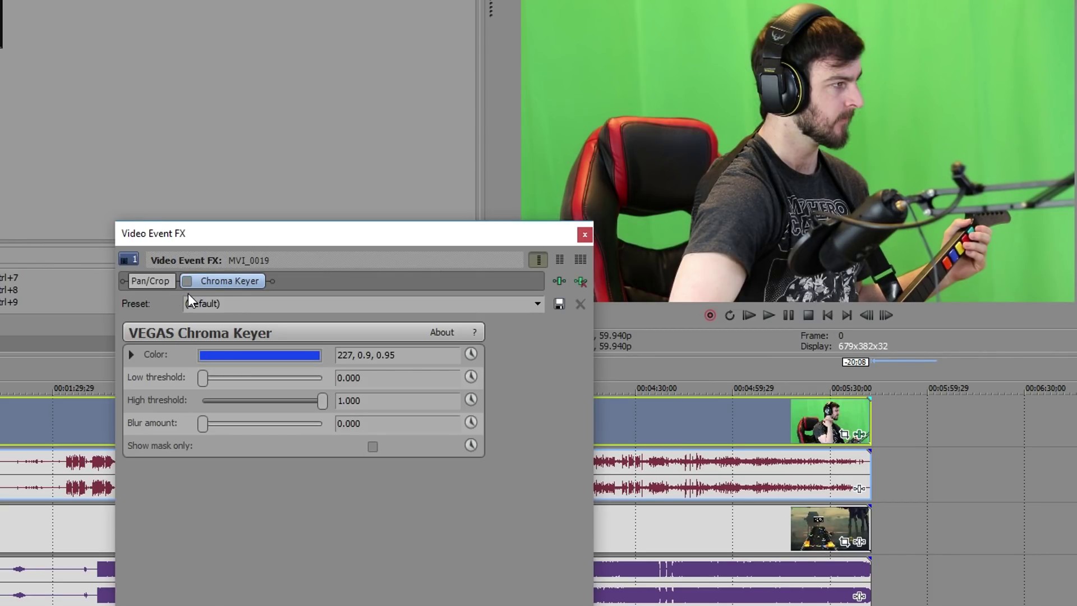
click(213, 353)
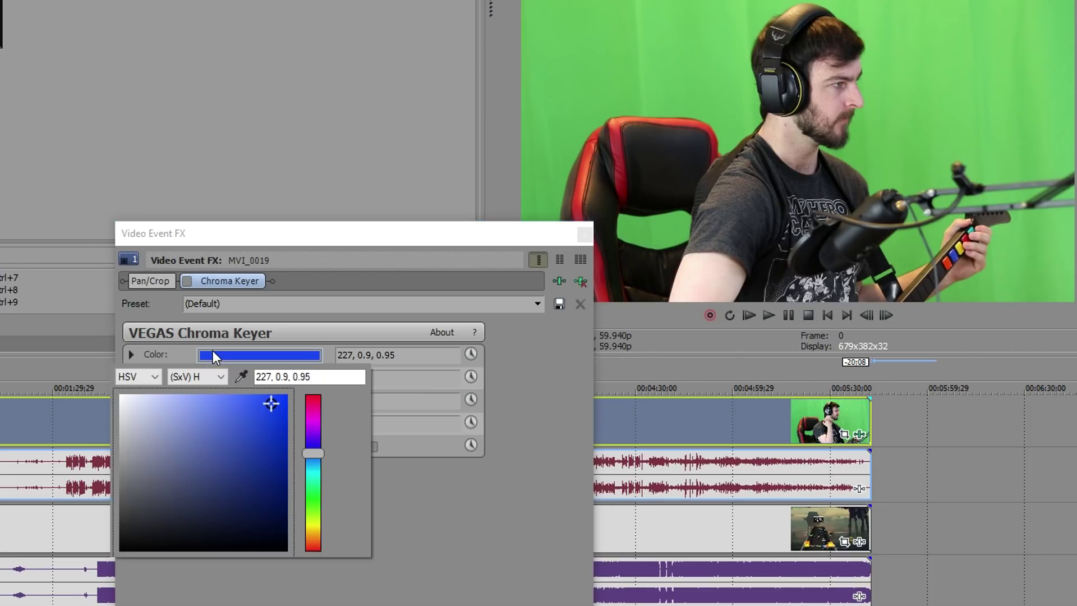
click(241, 376)
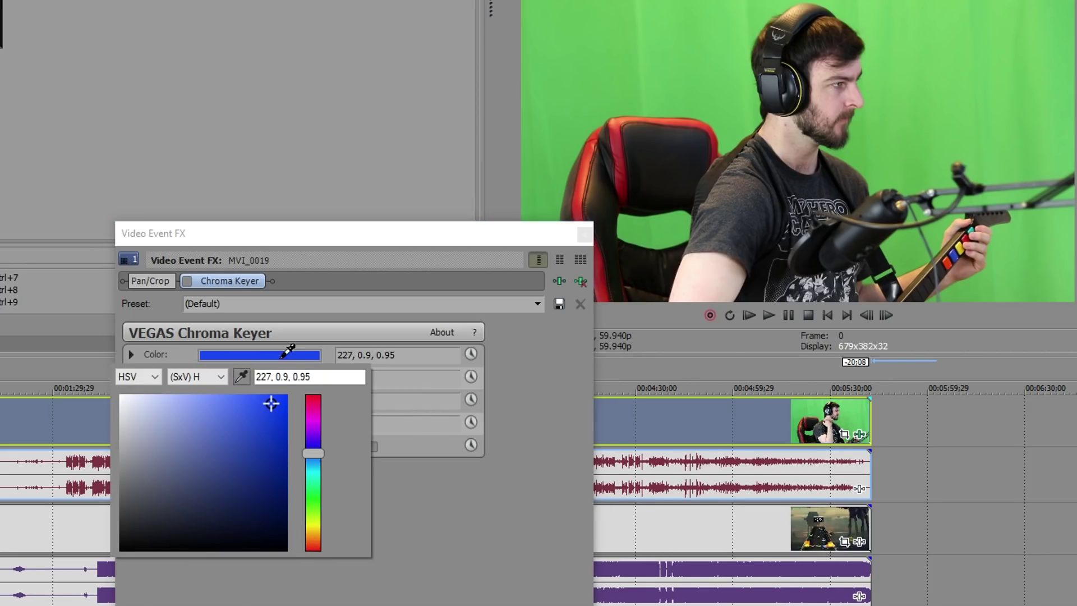
click(619, 71)
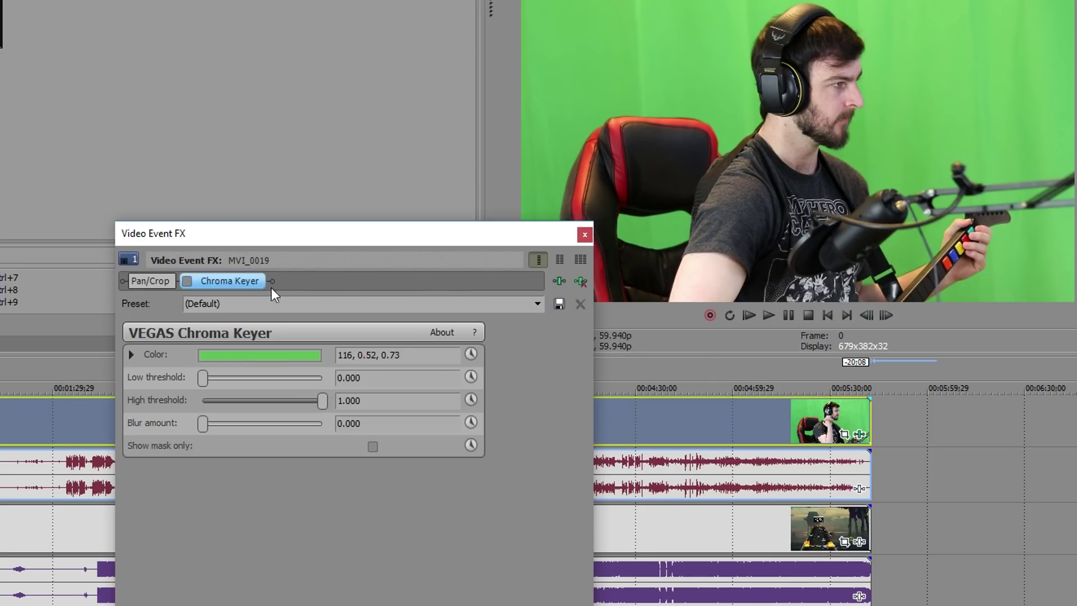
click(537, 303)
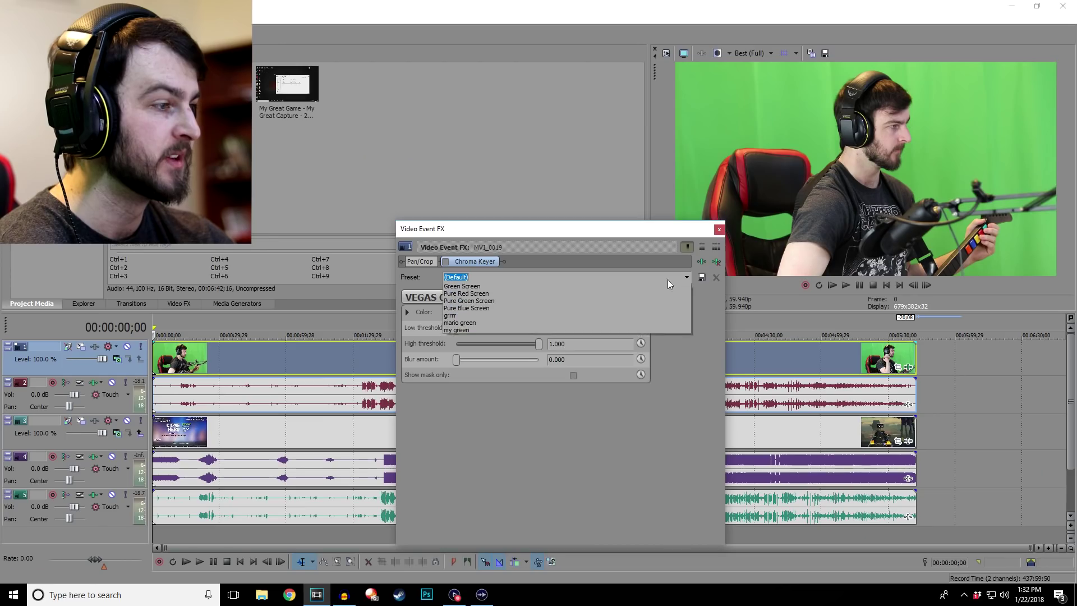
click(208, 398)
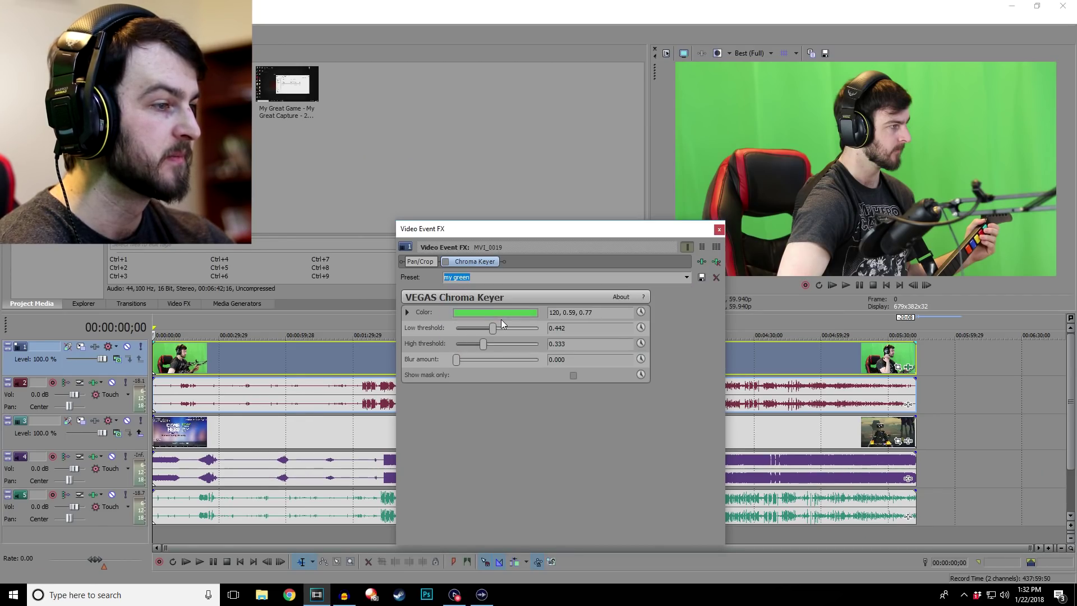
click(445, 262)
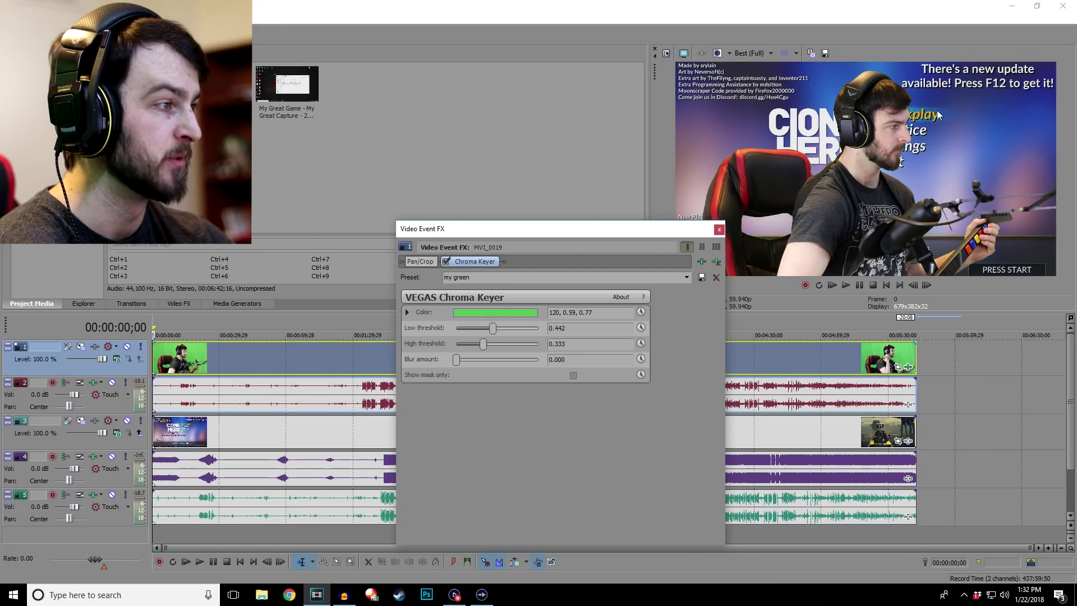
click(718, 229)
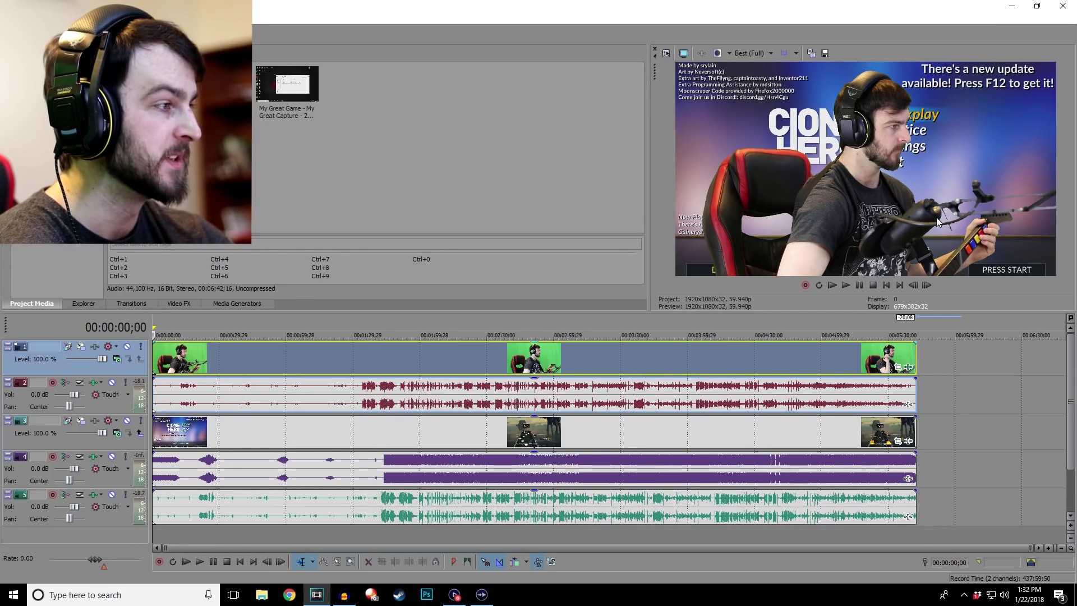
- Flip the facecam event horizontally in Video Event Pan/Crop
right_click(153, 354)
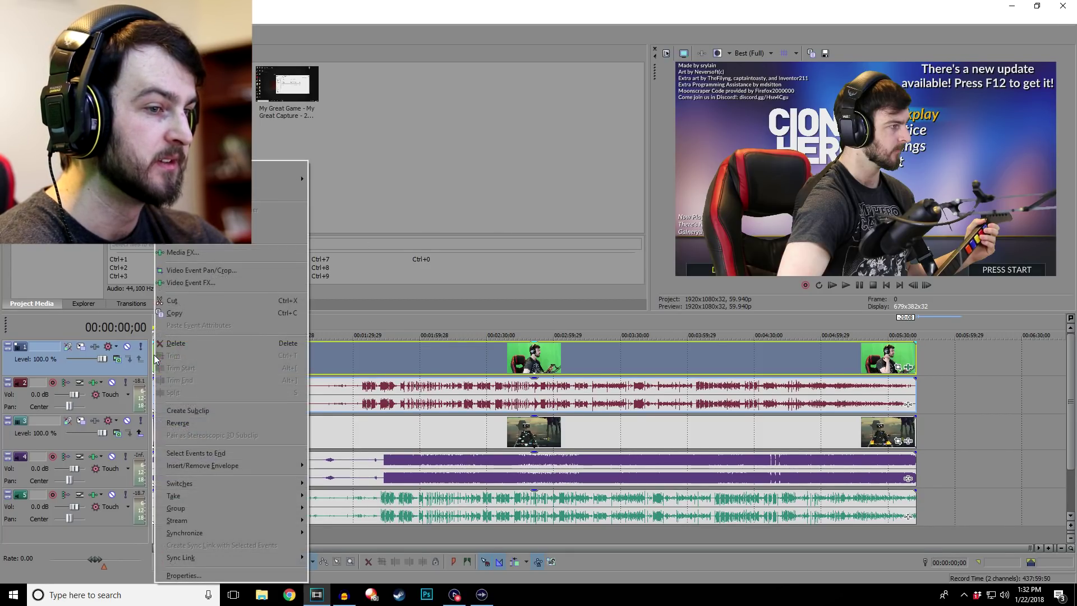
click(229, 270)
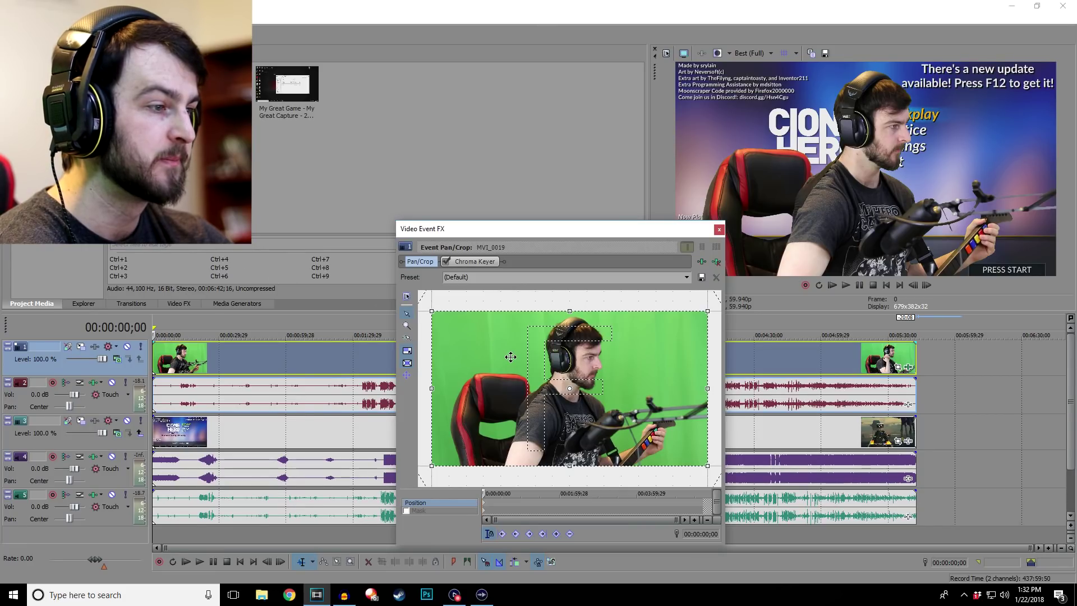
right_click(511, 356)
click(535, 392)
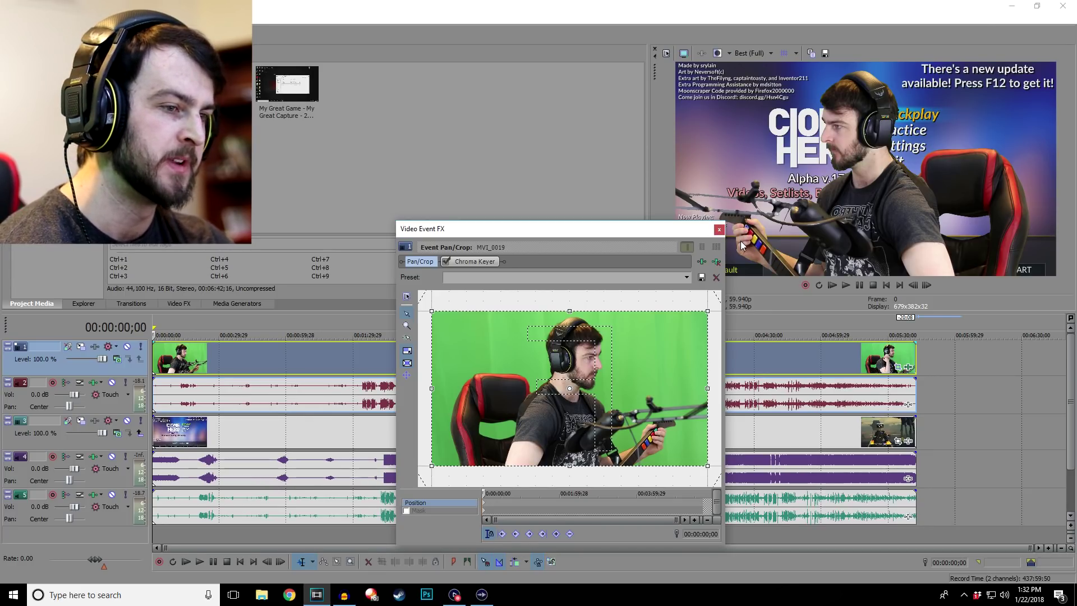
click(718, 229)
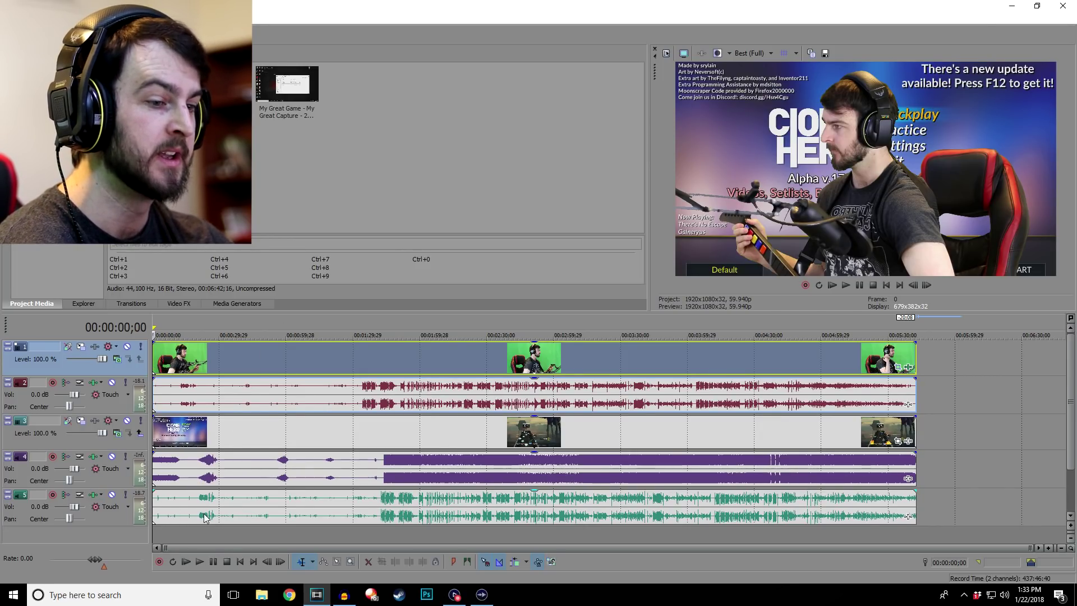
right_click(169, 508)
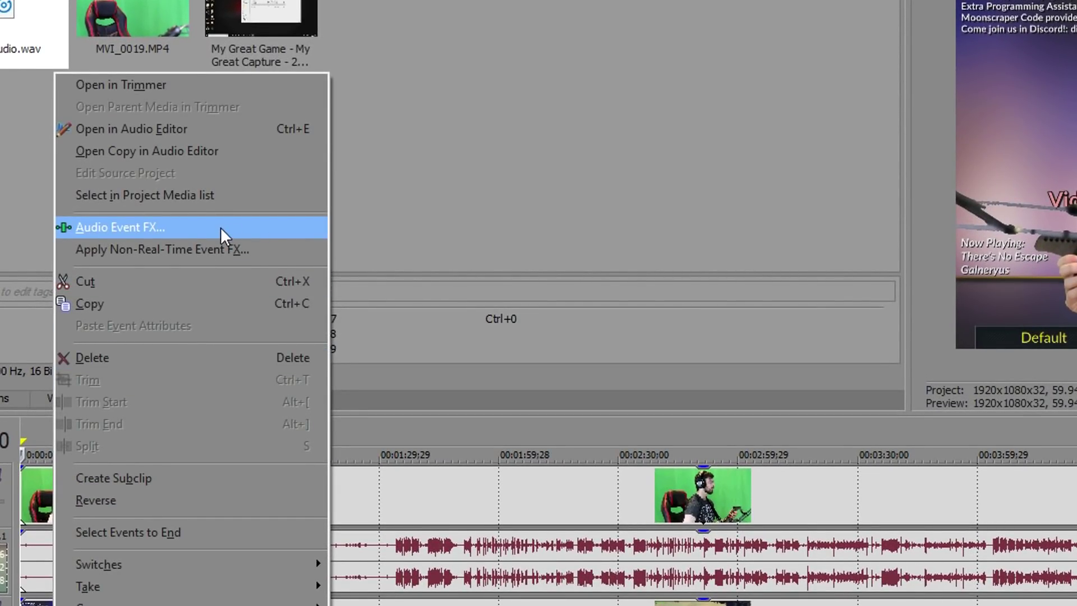
- Add Track Noise Gate to the track 5 event with the 'good noise' preset at -40.4 dB
click(320, 242)
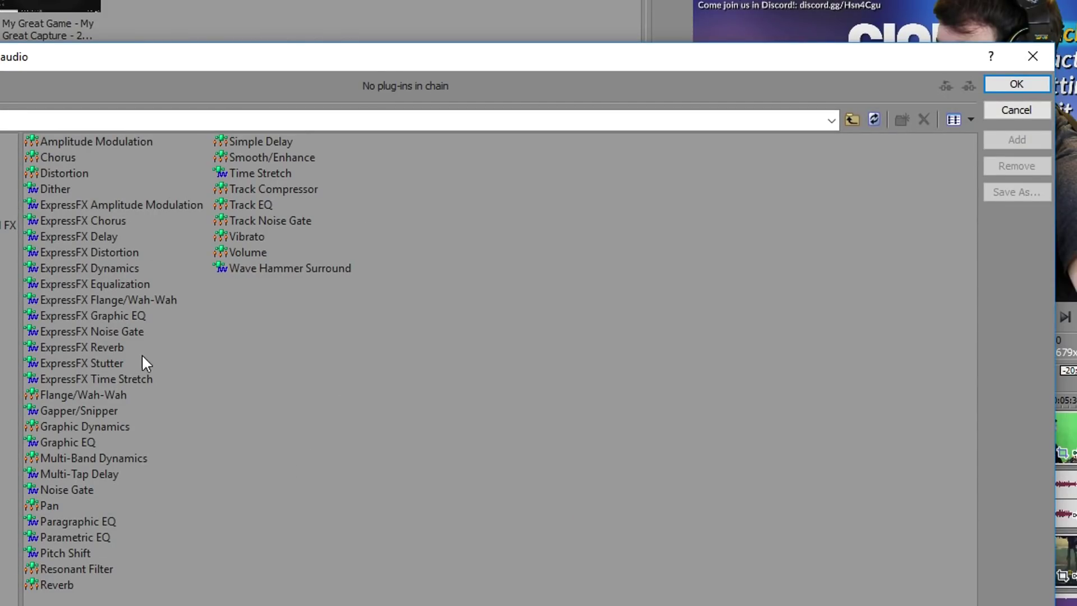
click(296, 219)
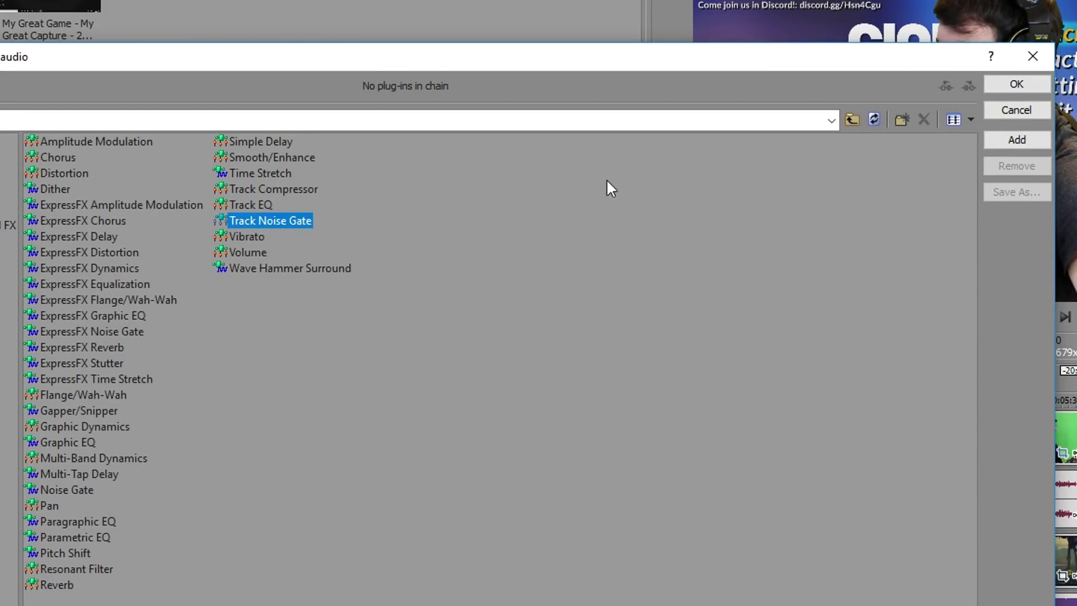
click(997, 144)
click(1014, 85)
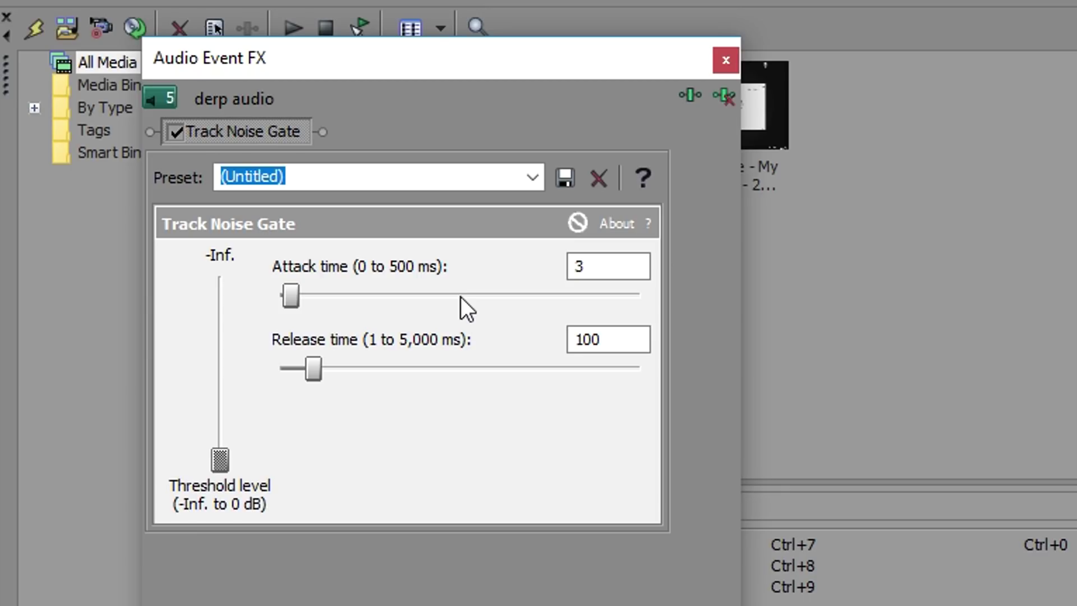
click(532, 177)
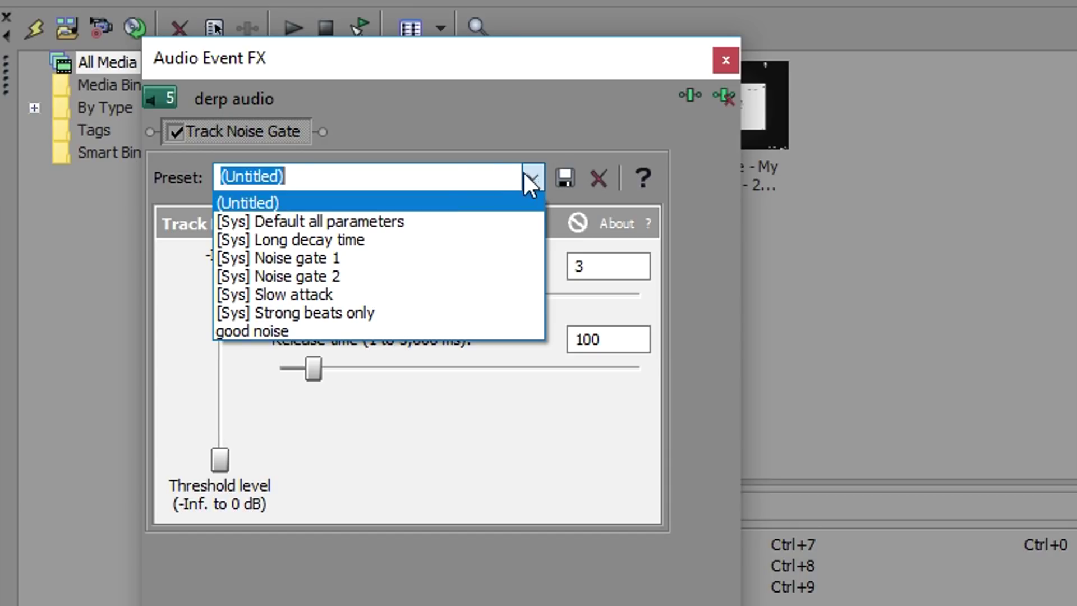
click(293, 331)
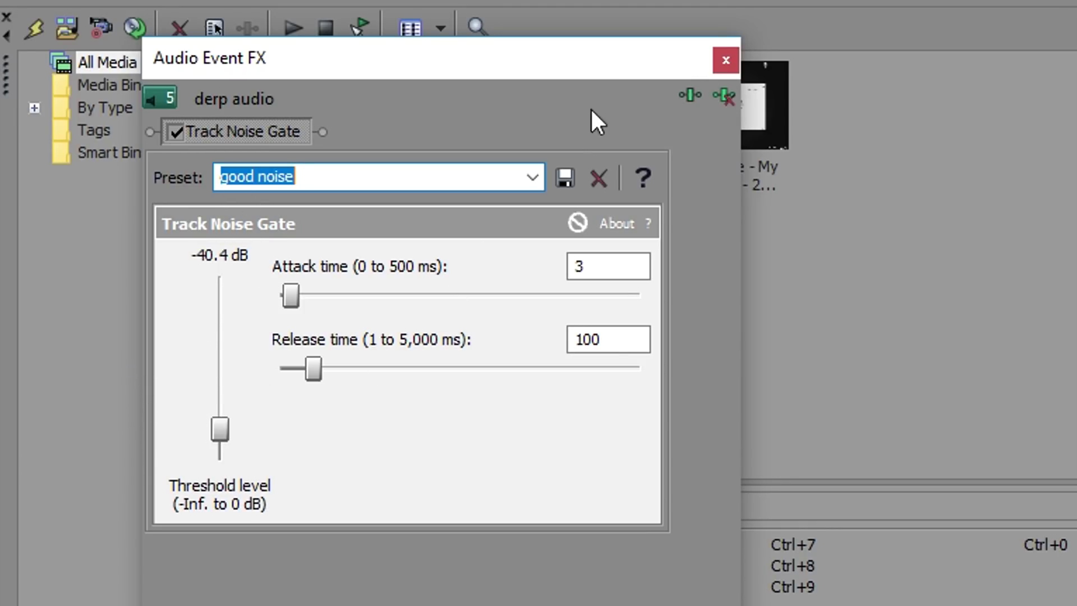
click(726, 60)
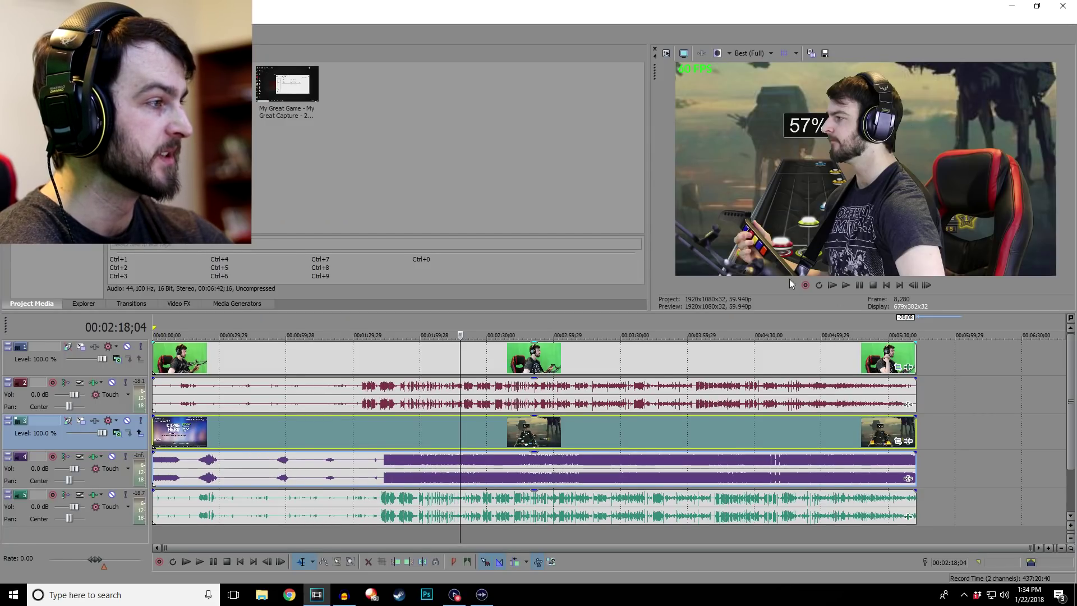
click(665, 54)
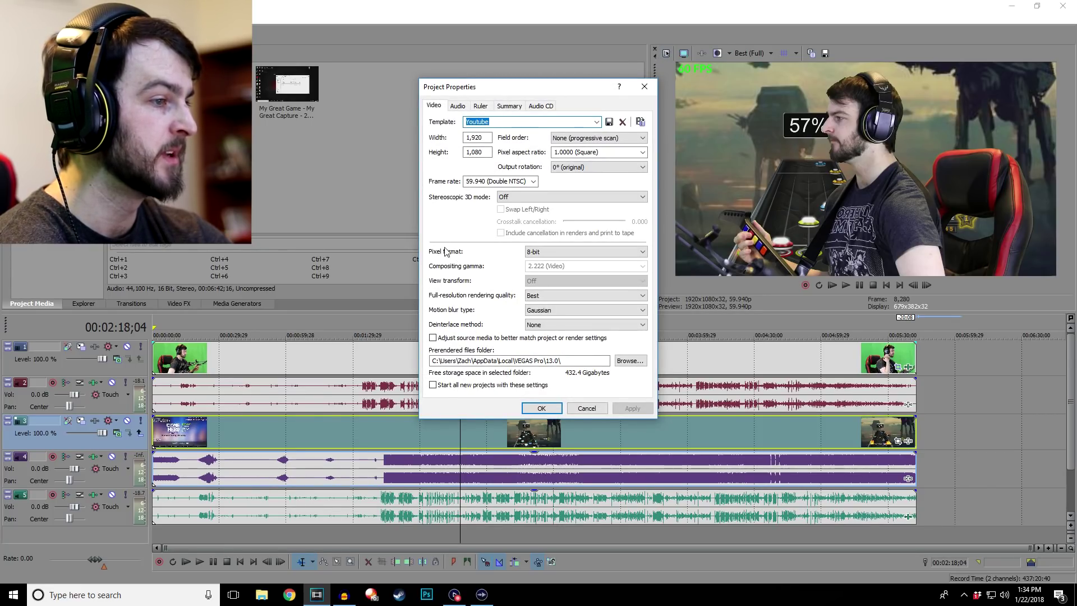
click(550, 255)
click(561, 275)
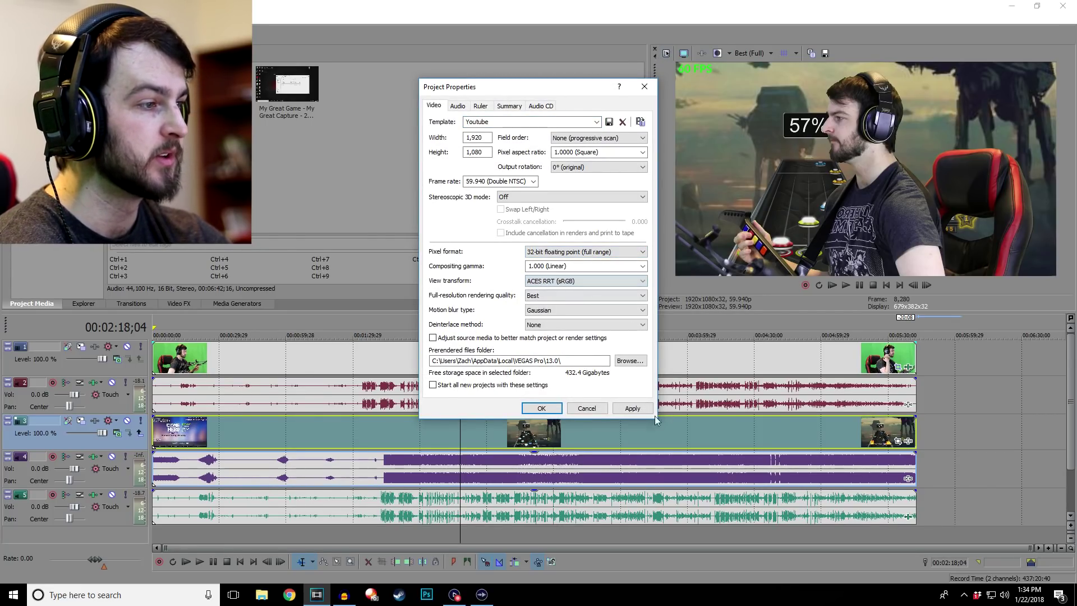
click(639, 409)
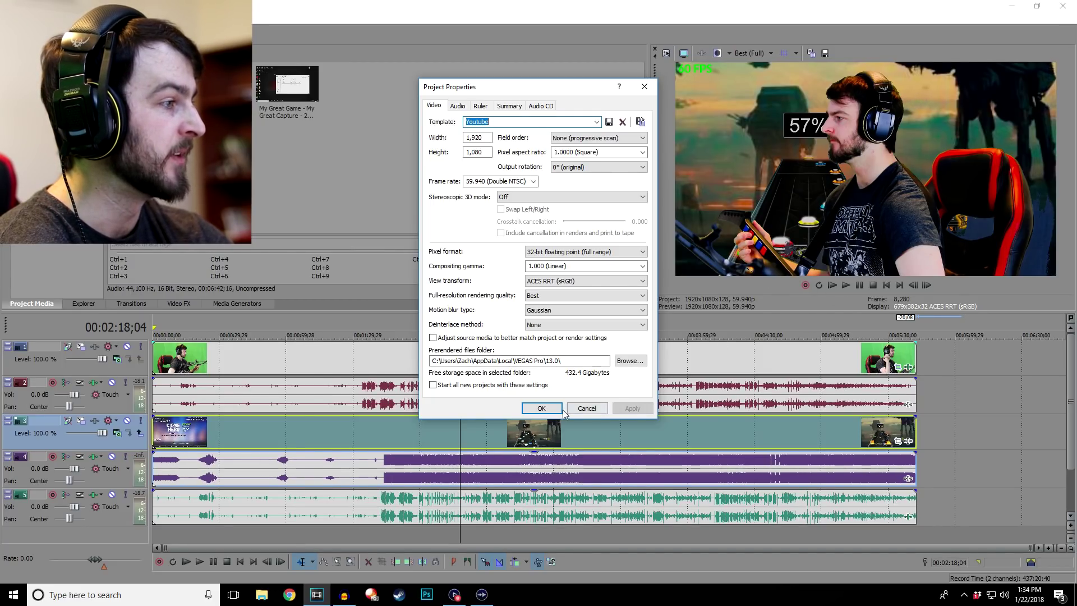
click(583, 251)
click(560, 259)
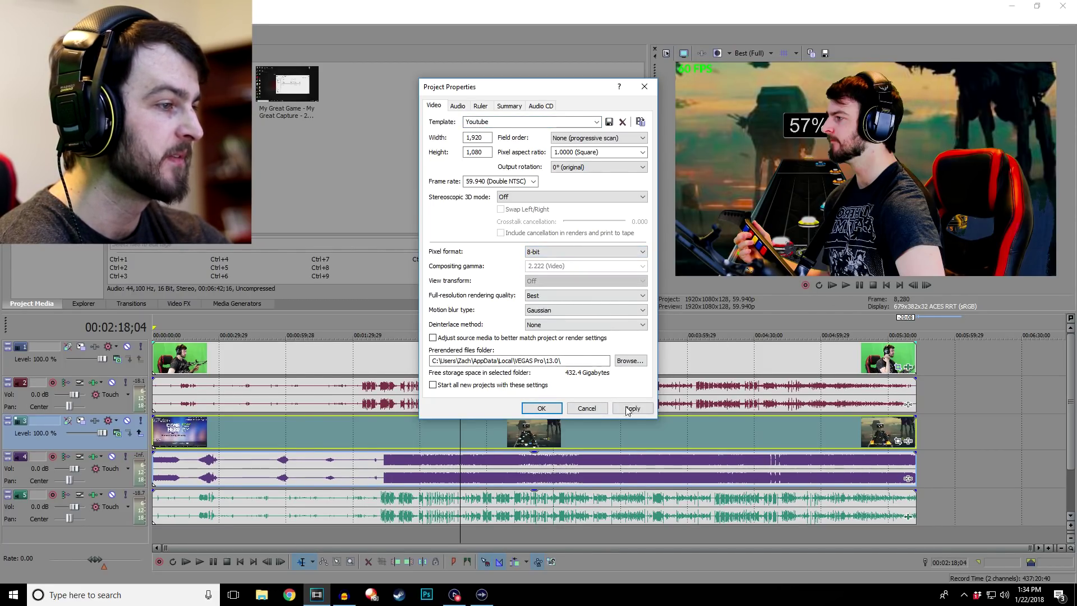
click(628, 408)
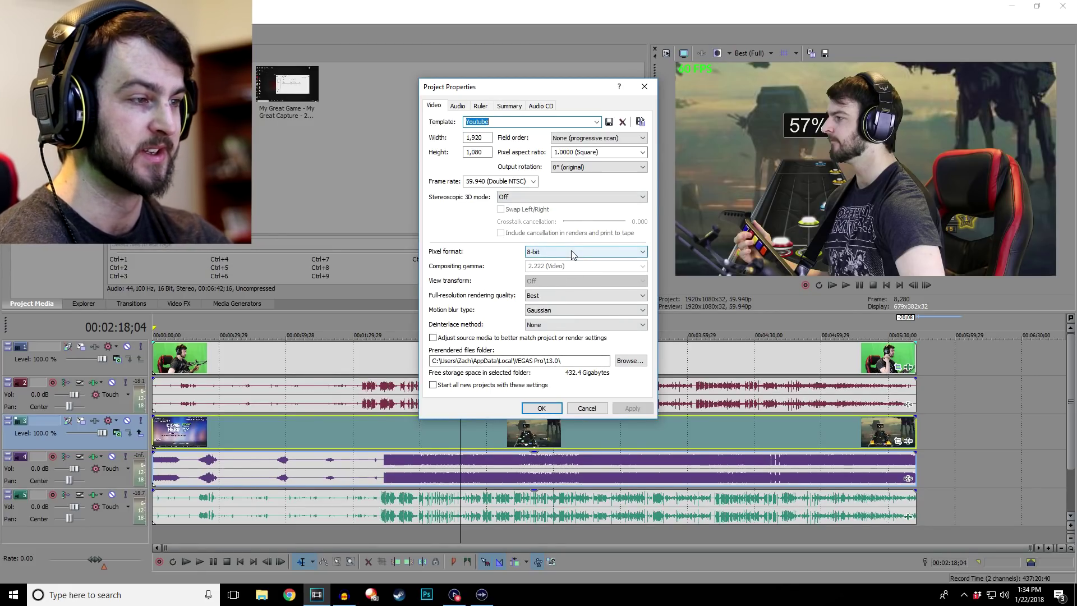
click(537, 410)
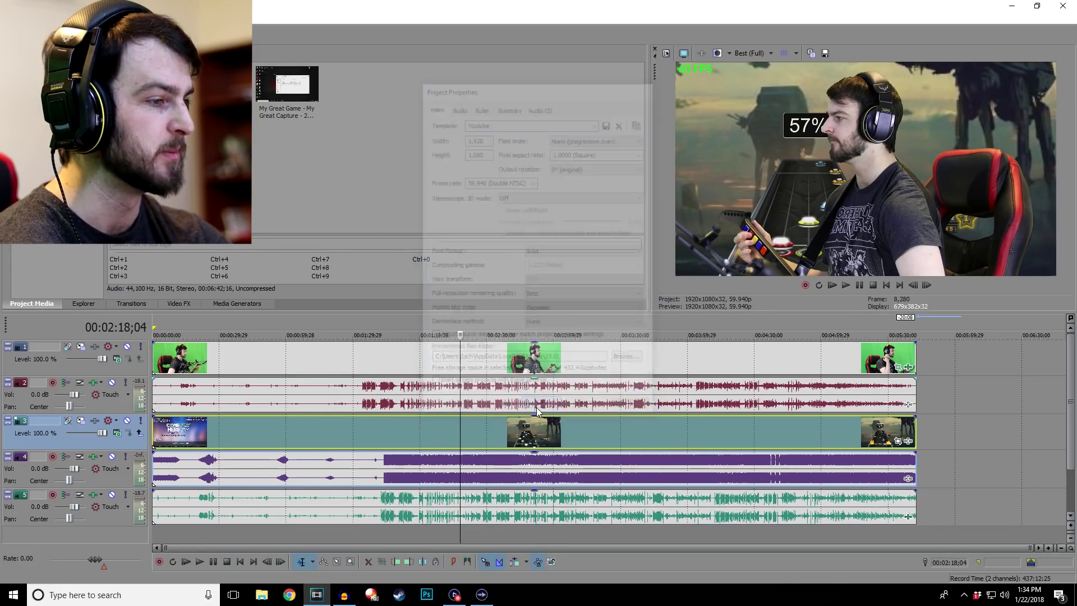
key(Home)
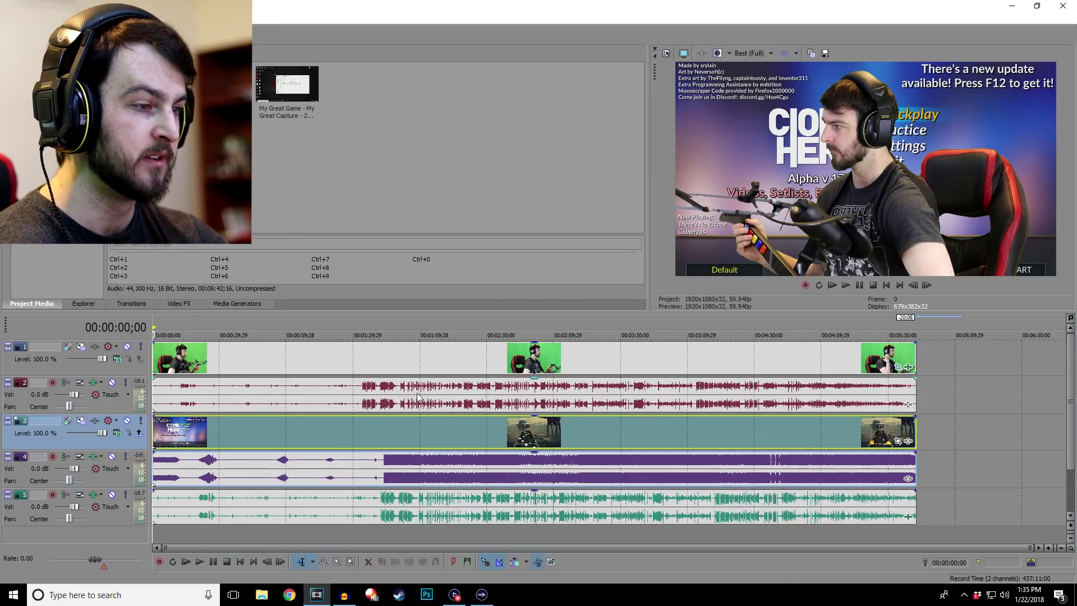
click(378, 501)
- Shift the facecam clip slightly later and play from 00:00:21;02 to compare with track 5
scroll(395, 506, up, 3)
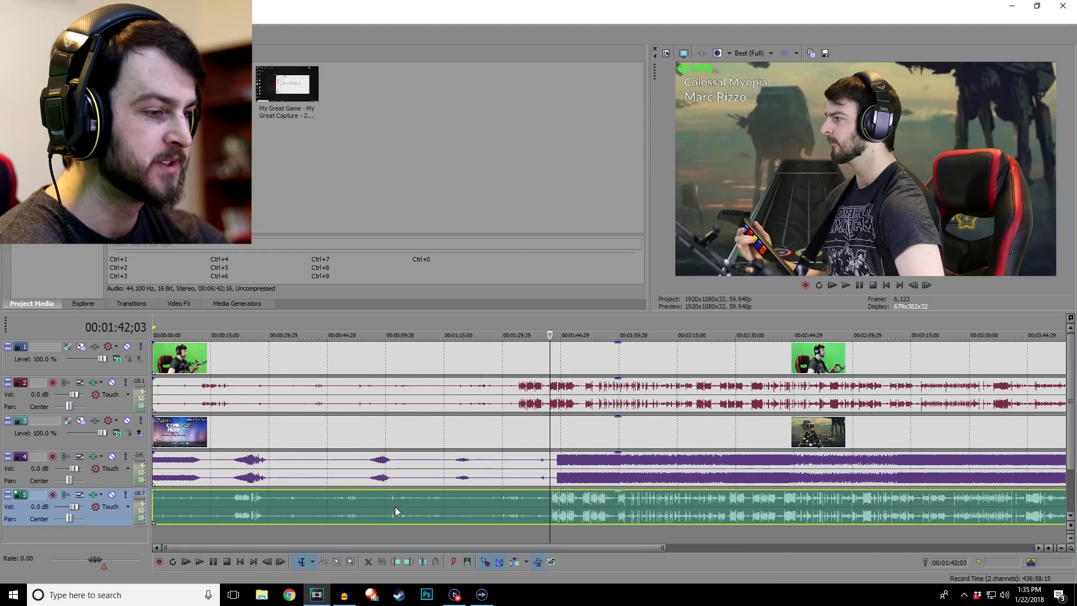
drag(541, 548, 560, 536)
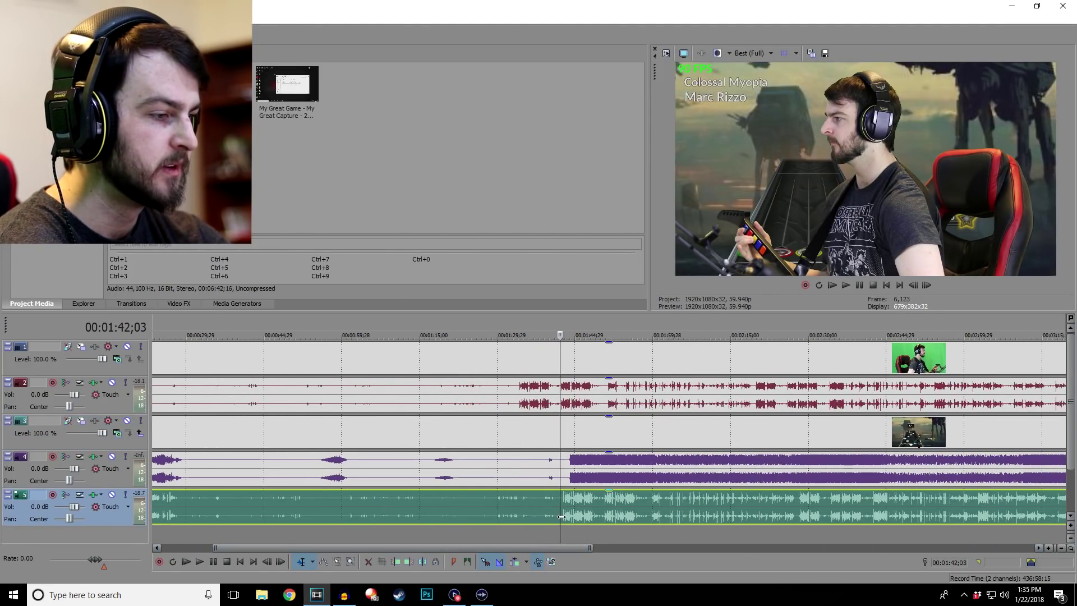
click(562, 517)
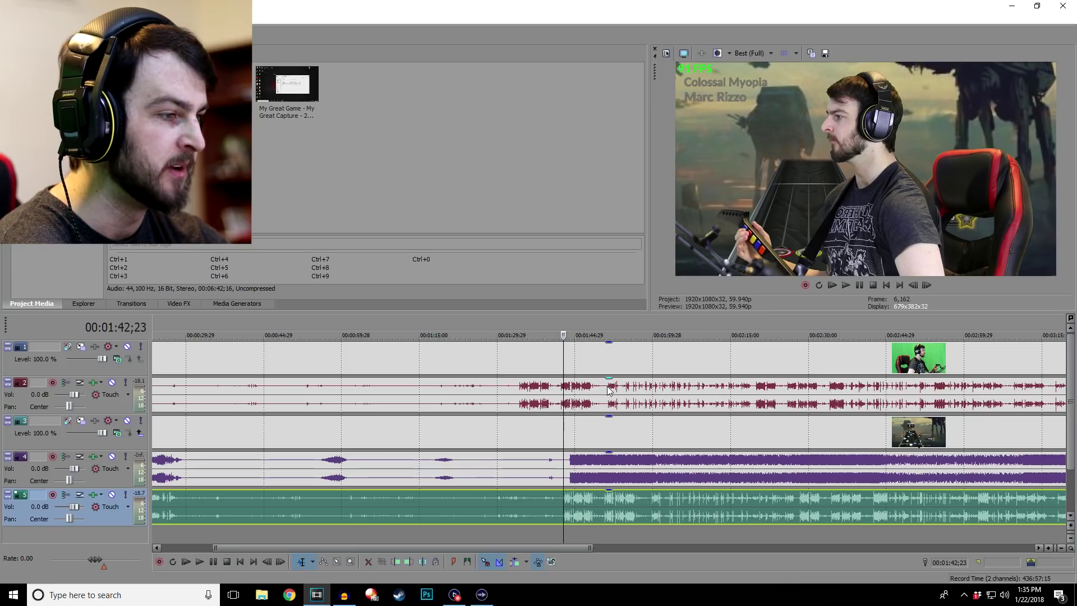
click(633, 385)
drag(633, 385, 648, 382)
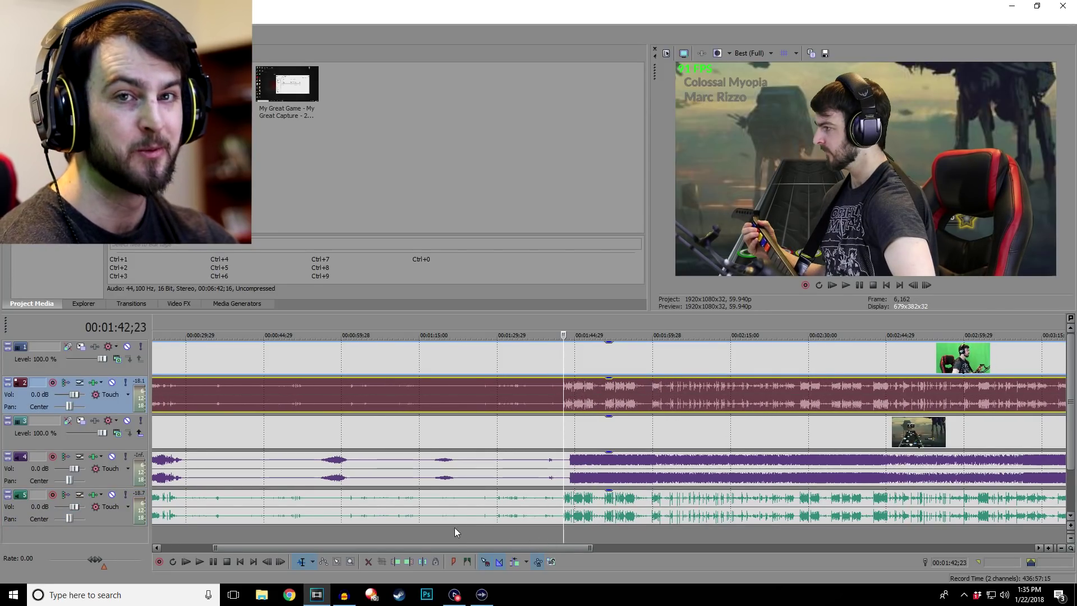
click(213, 563)
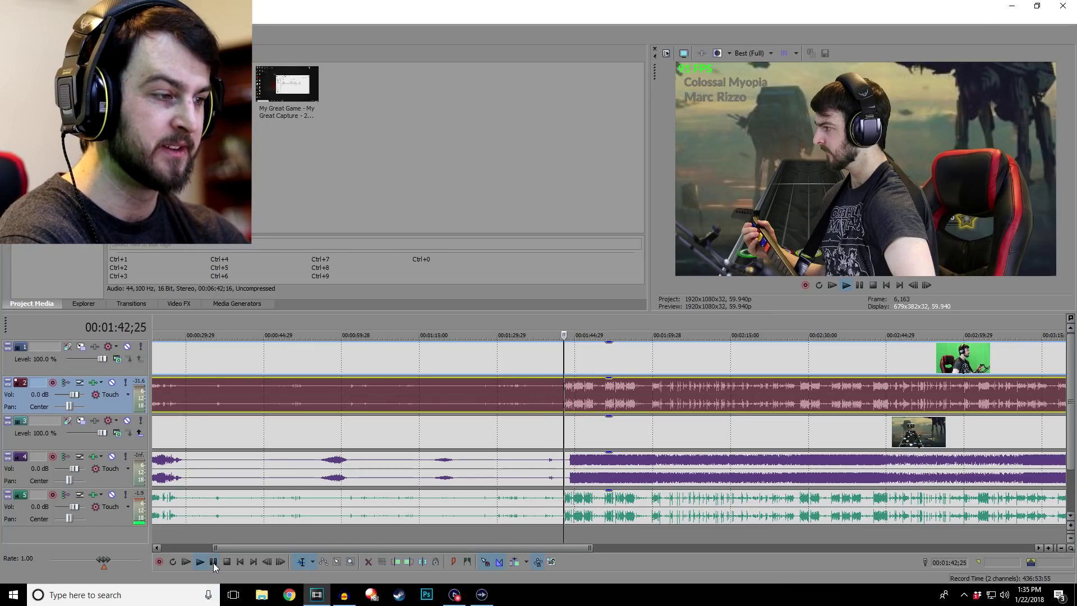
click(227, 561)
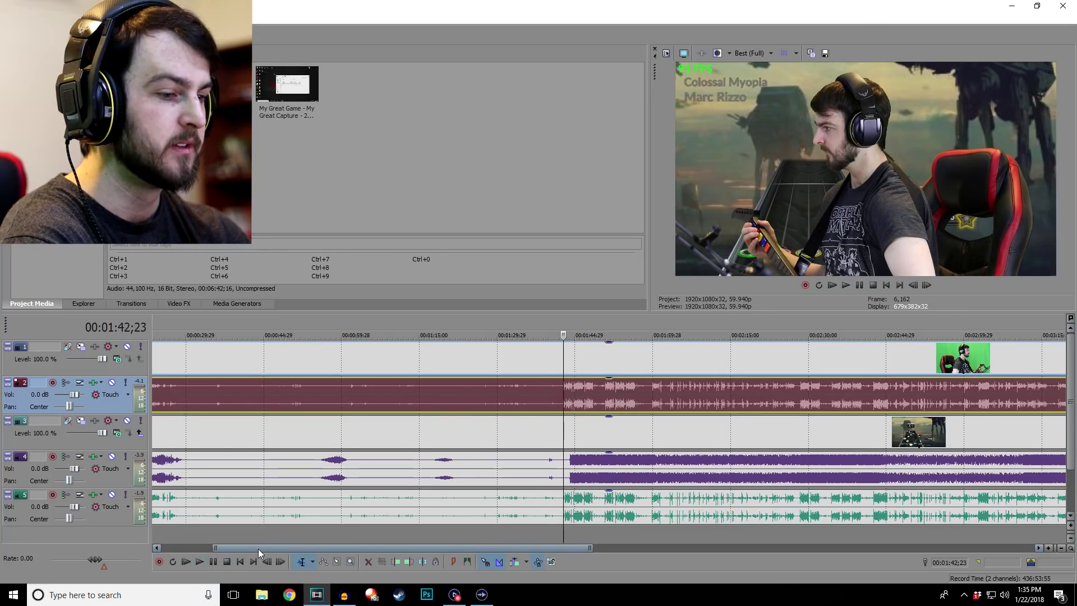
drag(258, 548, 207, 548)
click(261, 517)
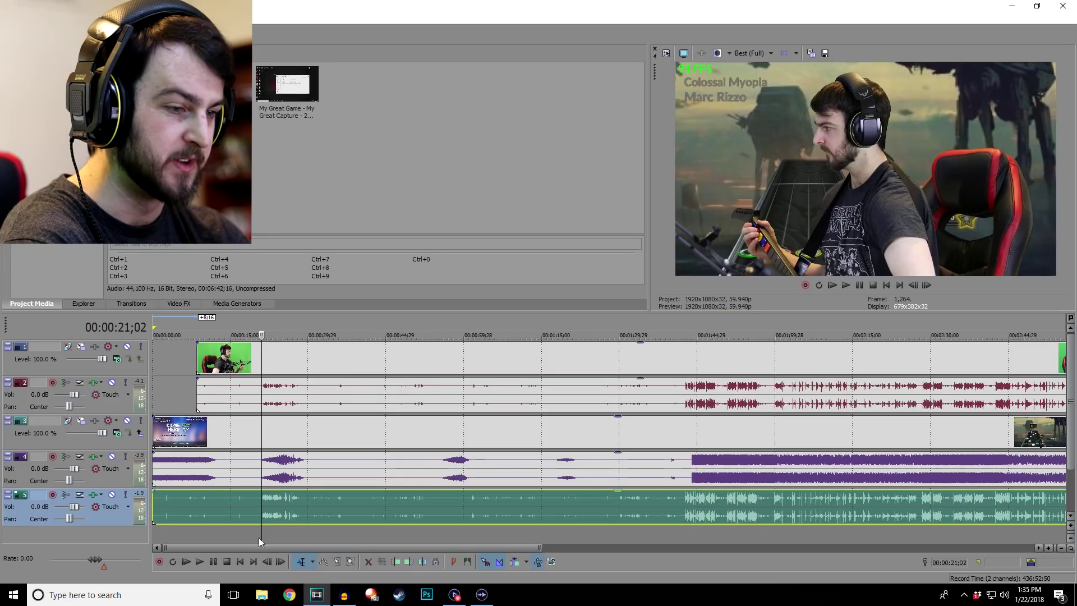
click(215, 562)
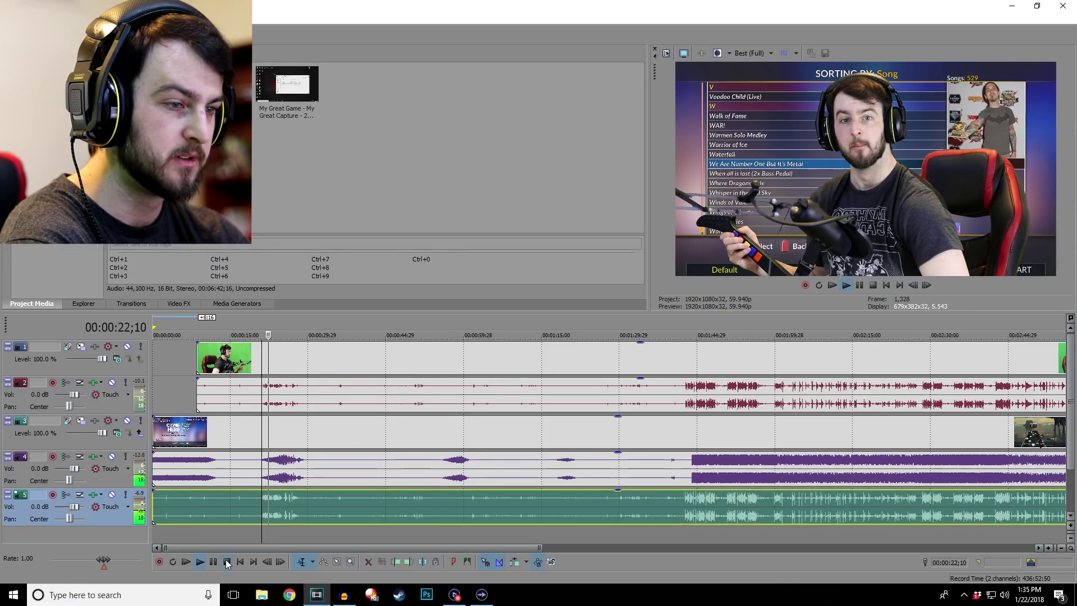
click(227, 562)
- Slide the gameplay clip and nudge the facecam 3 frames earlier, replaying until aligned
drag(283, 477, 310, 477)
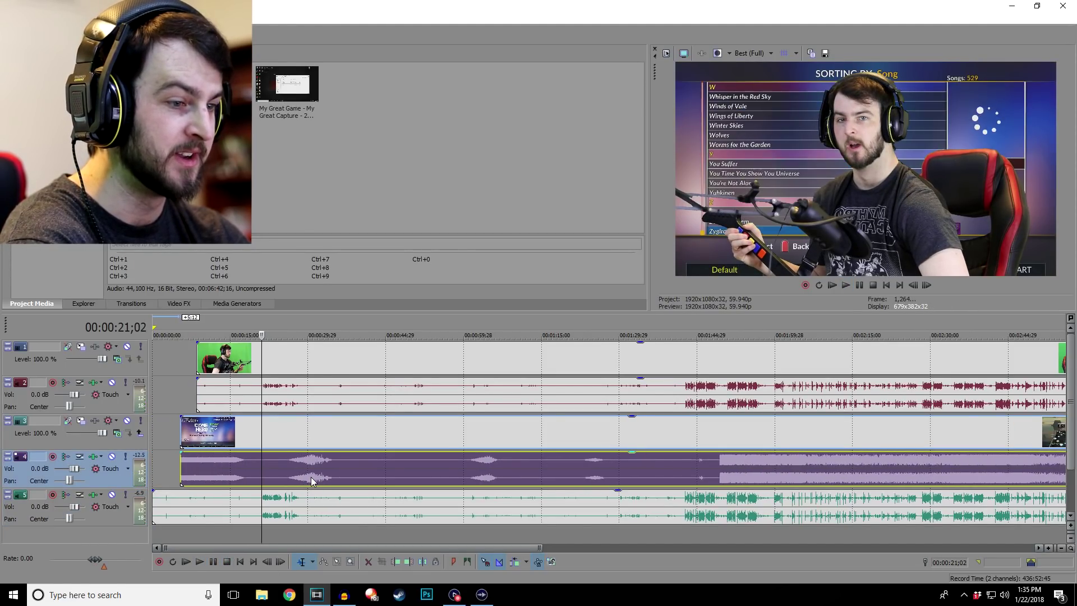
click(262, 519)
click(301, 406)
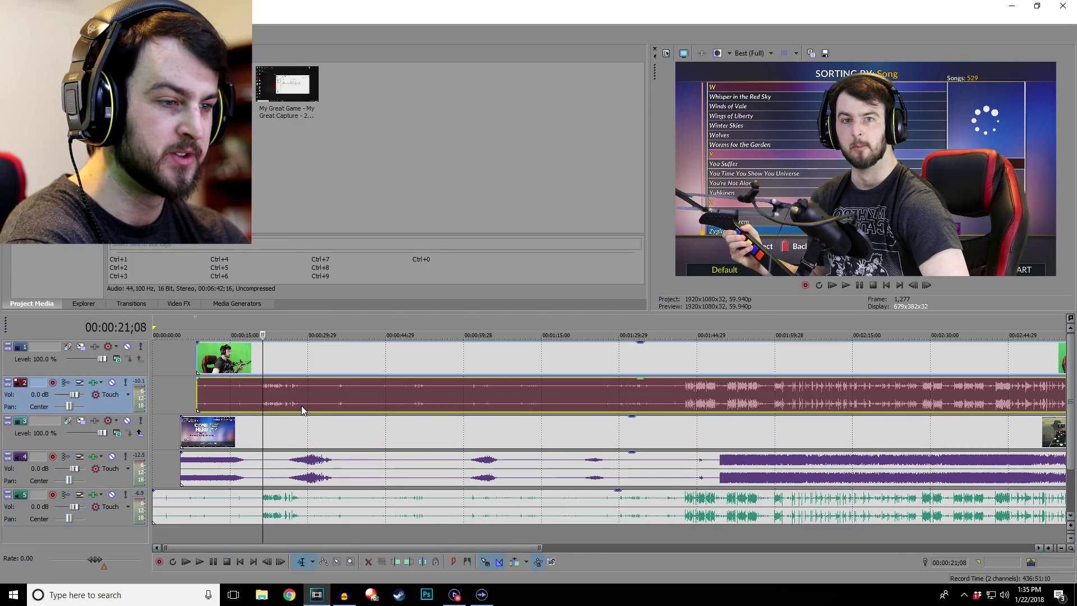
drag(301, 406, 277, 444)
click(201, 561)
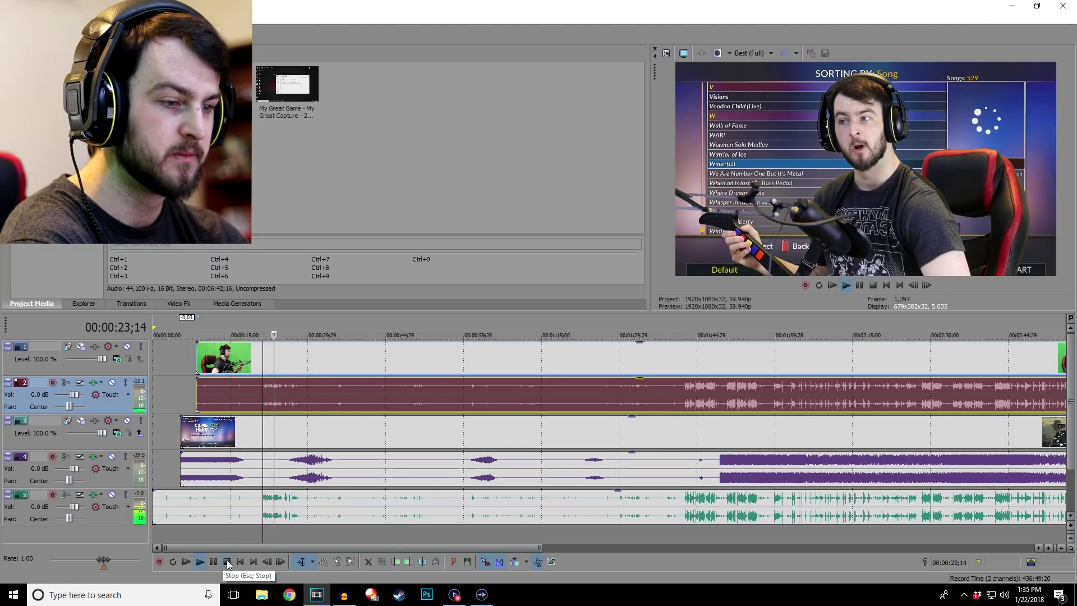
click(227, 561)
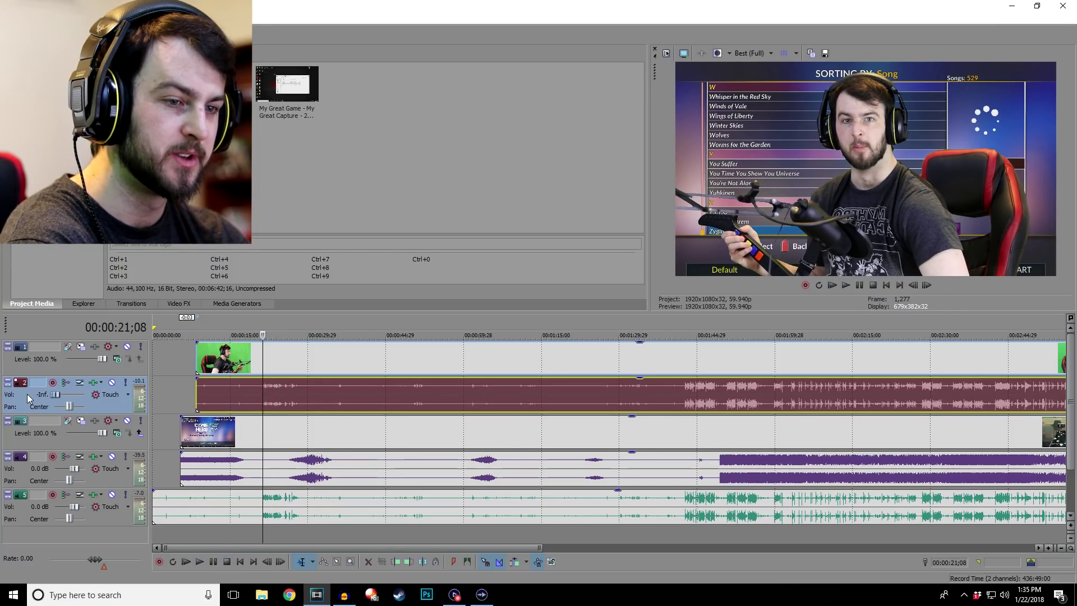
drag(317, 476, 287, 476)
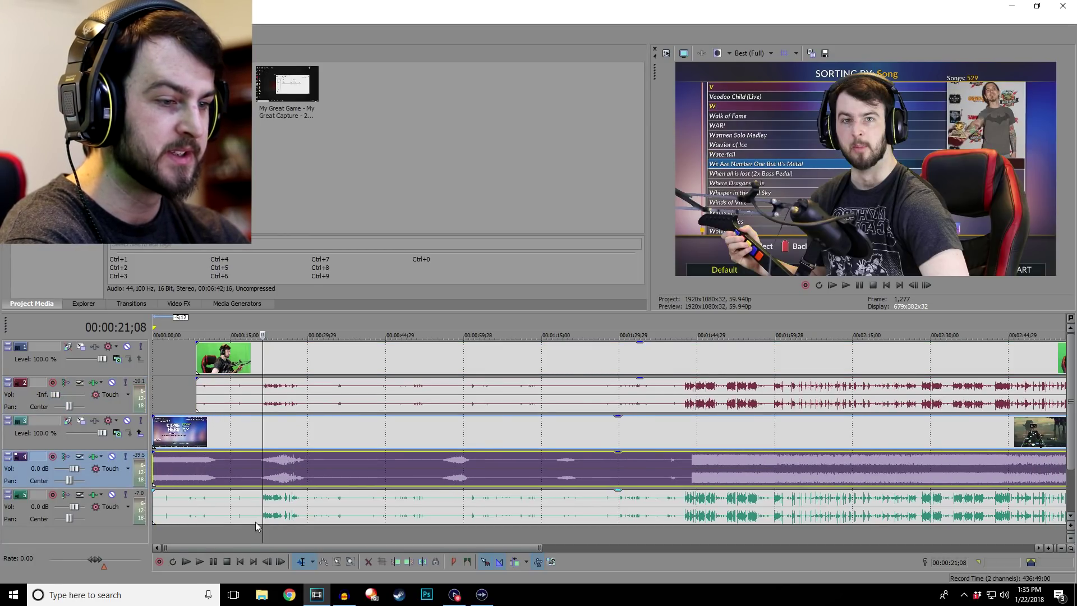
click(203, 561)
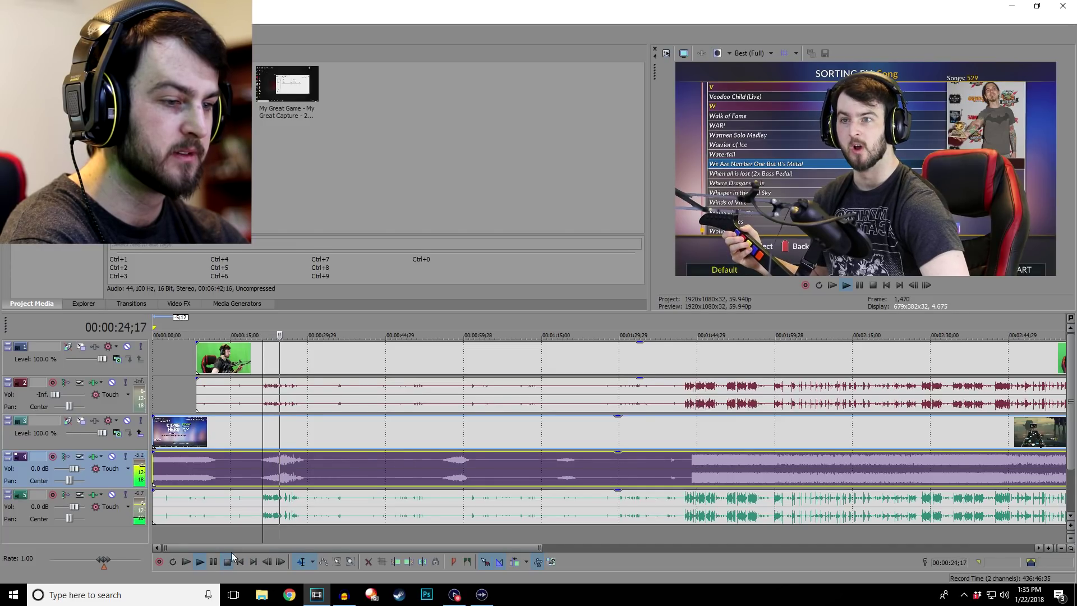
click(226, 561)
- Trim the gameplay clips' start at 00:00:13;12, slide them slightly earlier, and play back
click(222, 480)
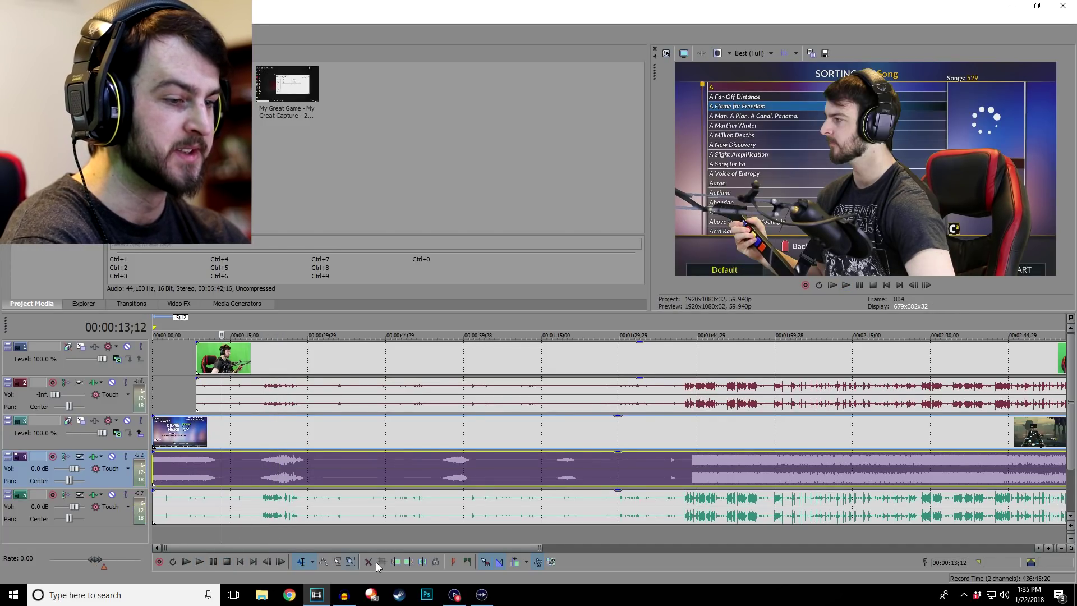
click(395, 561)
drag(330, 468, 321, 467)
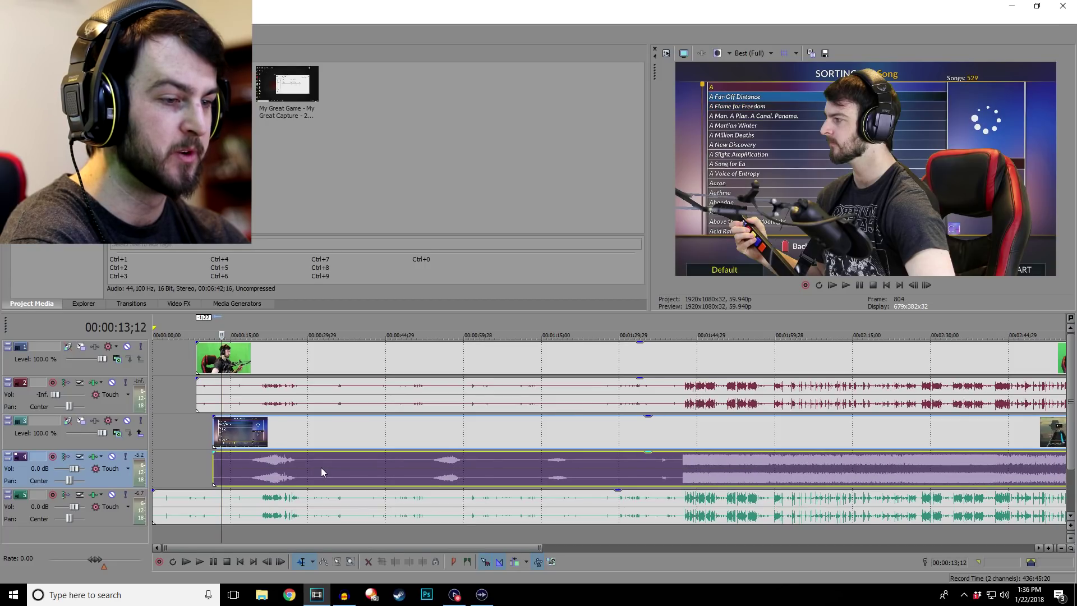
click(258, 530)
key(space)
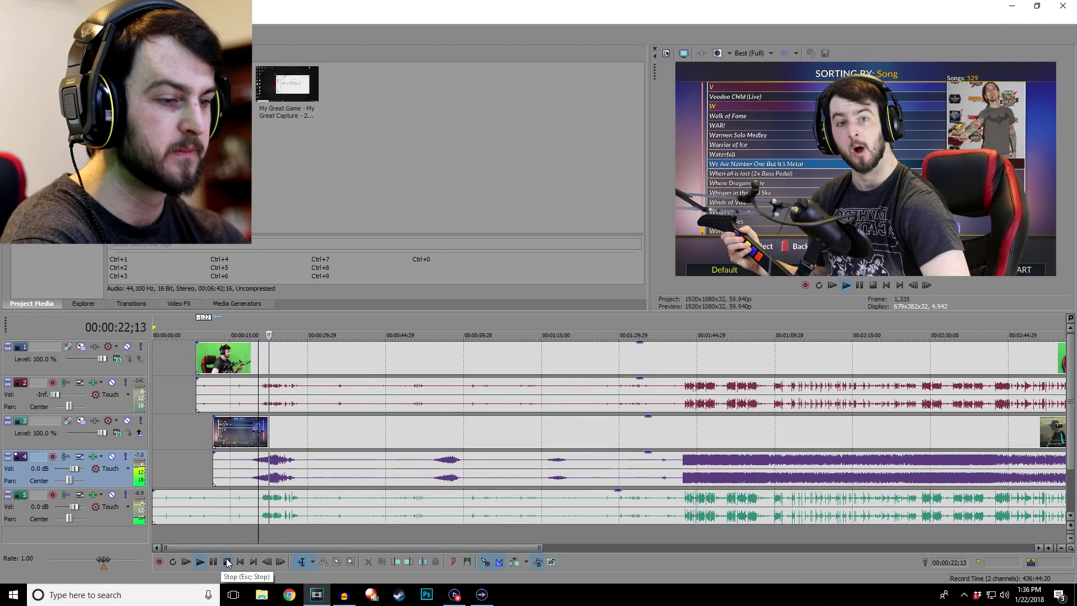
click(226, 561)
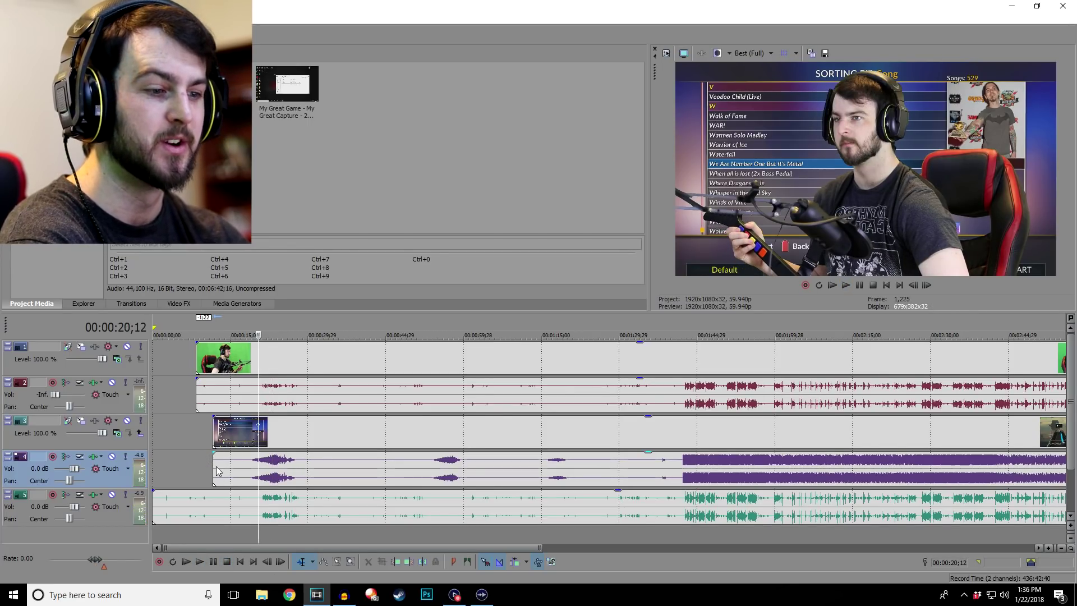
- Nudge the gameplay clips slightly later and replay from 00:00:17;24 to verify sync
click(218, 471)
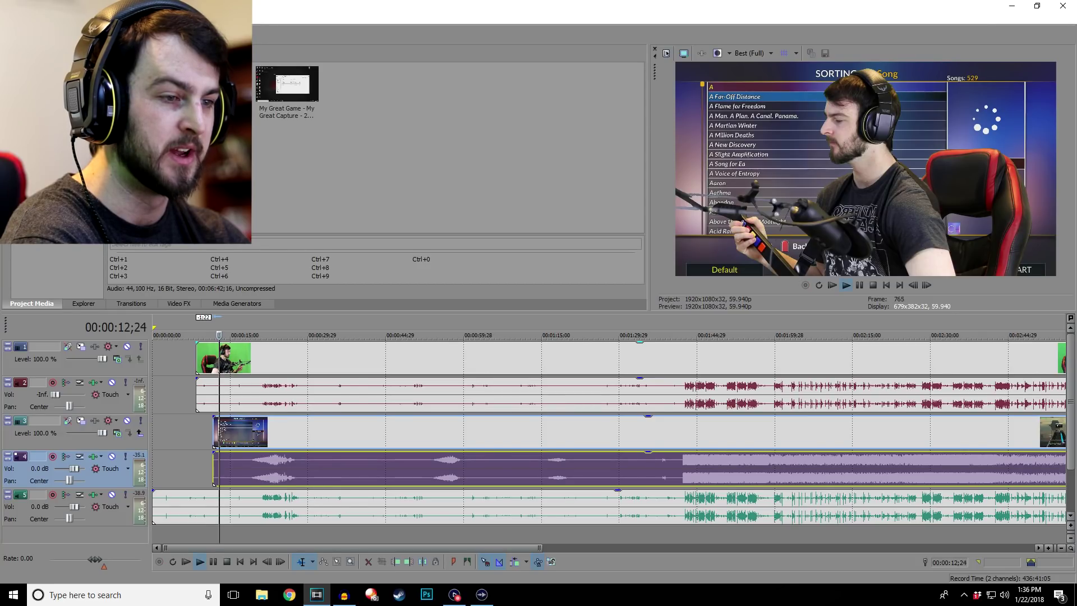
drag(247, 473, 252, 473)
click(244, 532)
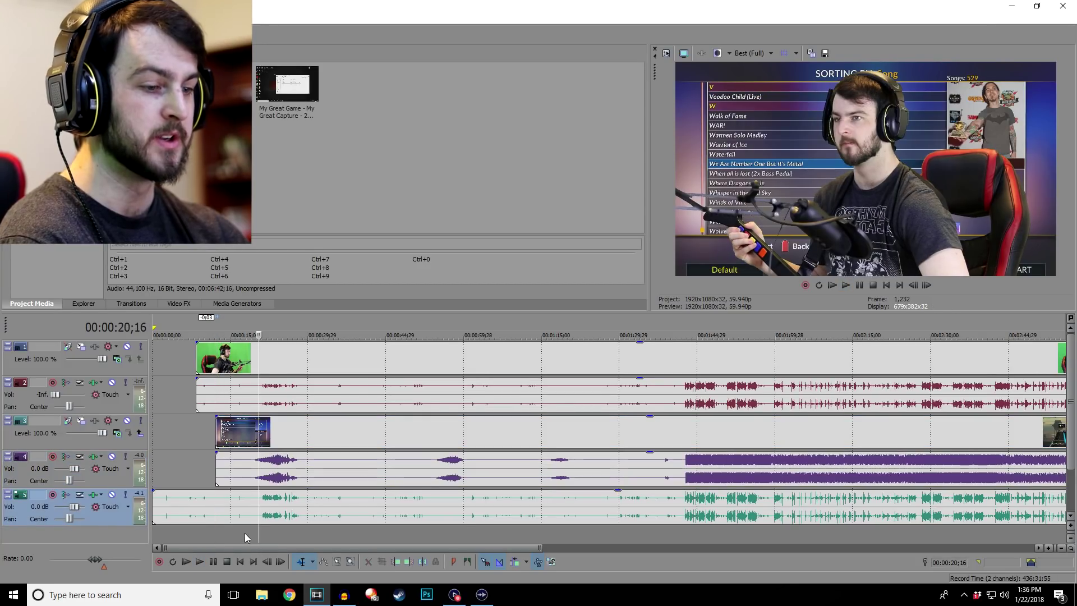
click(200, 561)
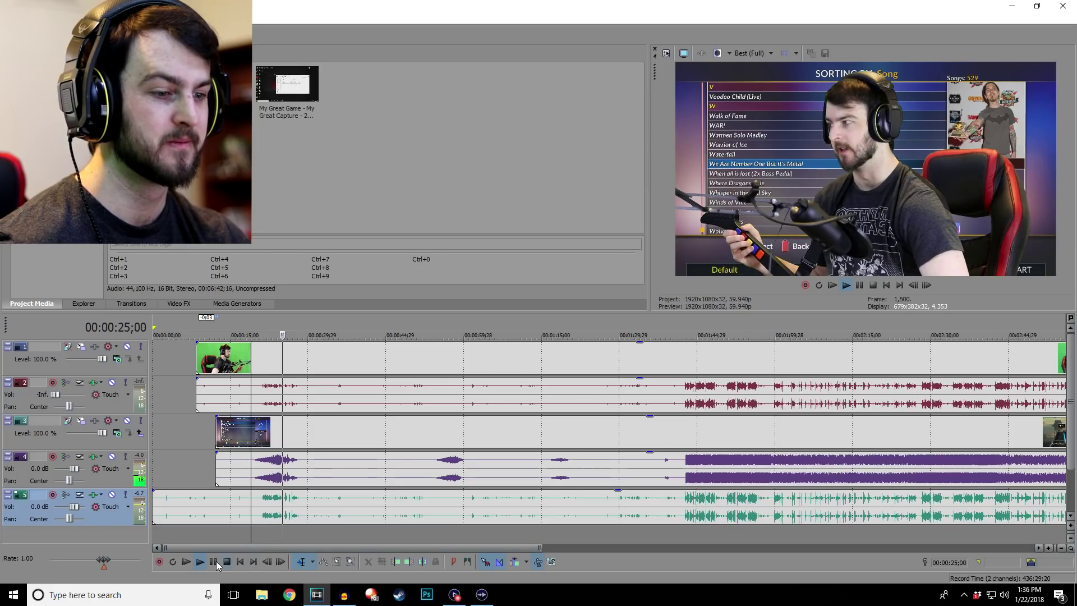
click(314, 466)
click(213, 562)
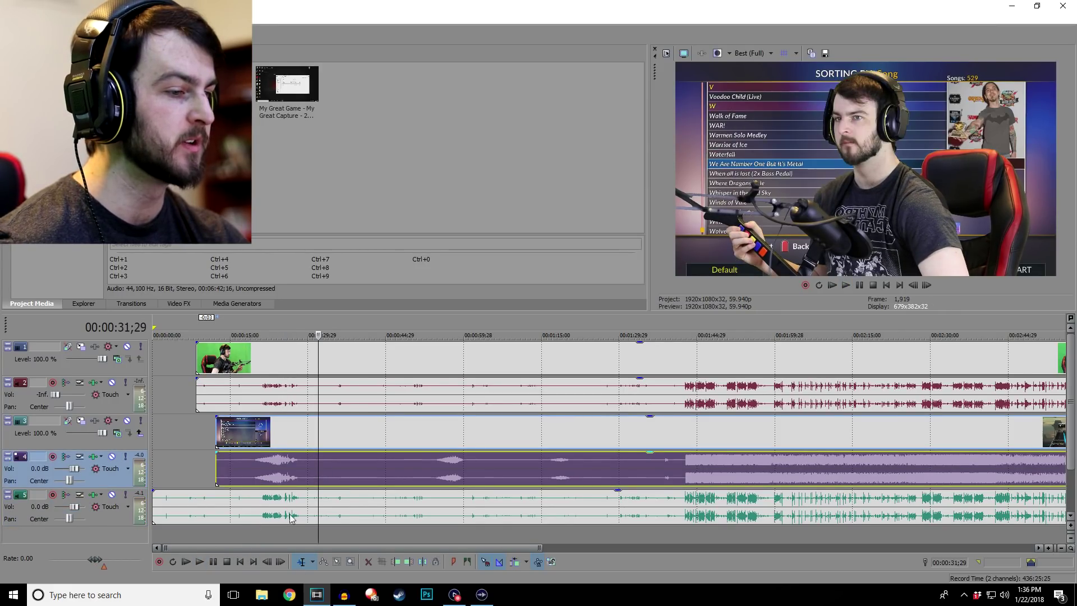
click(212, 563)
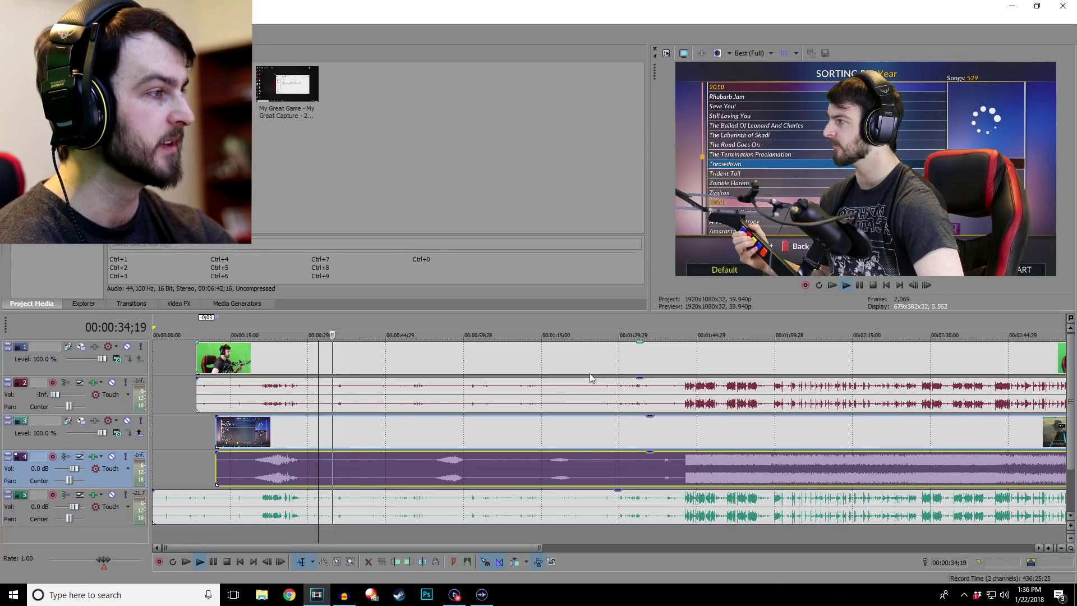
click(227, 562)
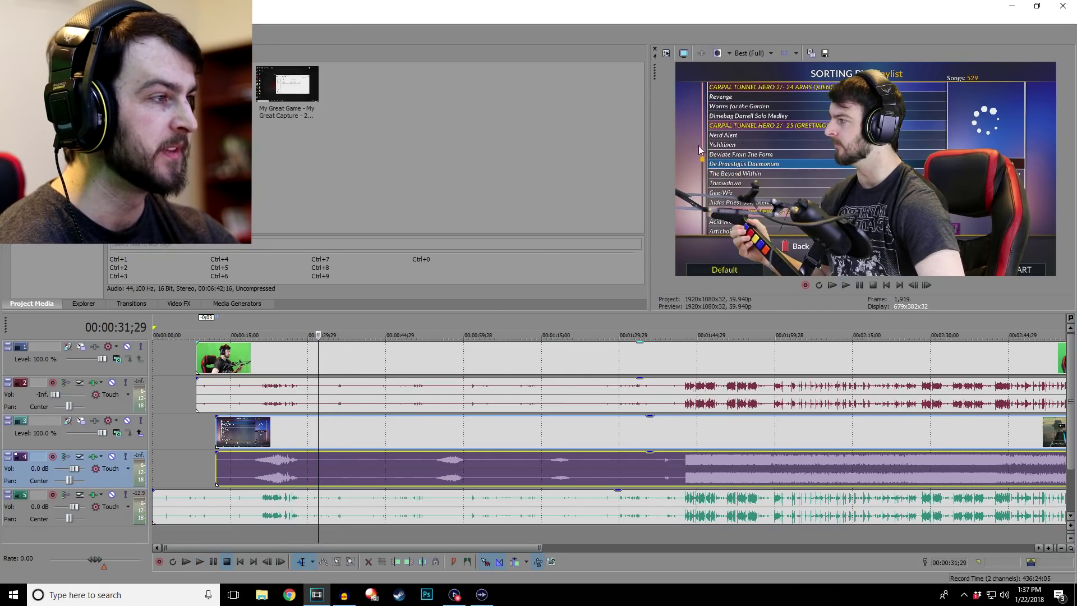
- Lower the preview quality to Good (Auto)
click(749, 54)
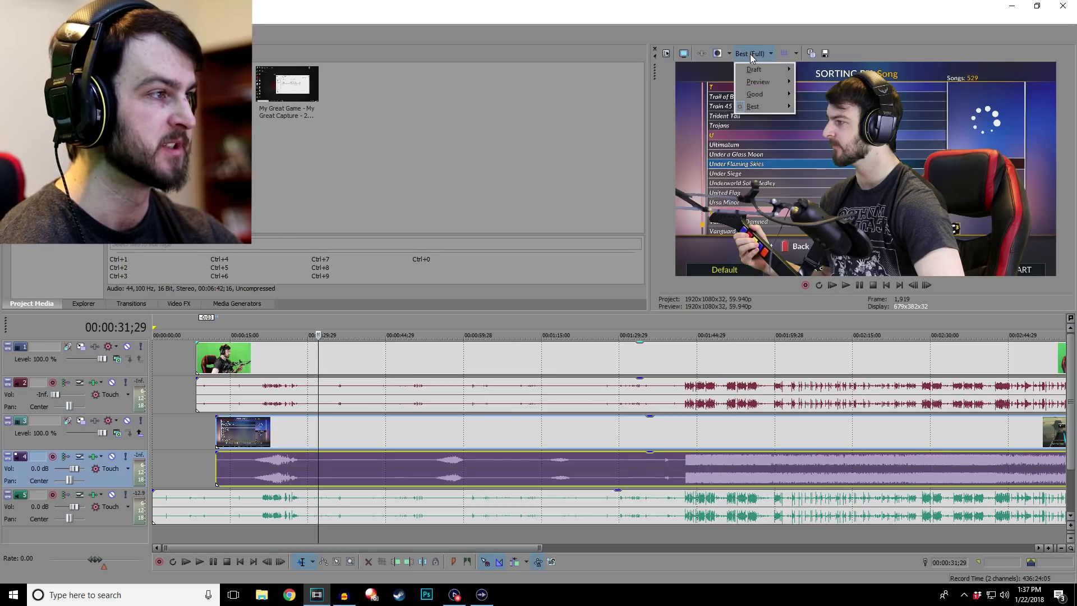
mouse_move(755, 95)
click(813, 94)
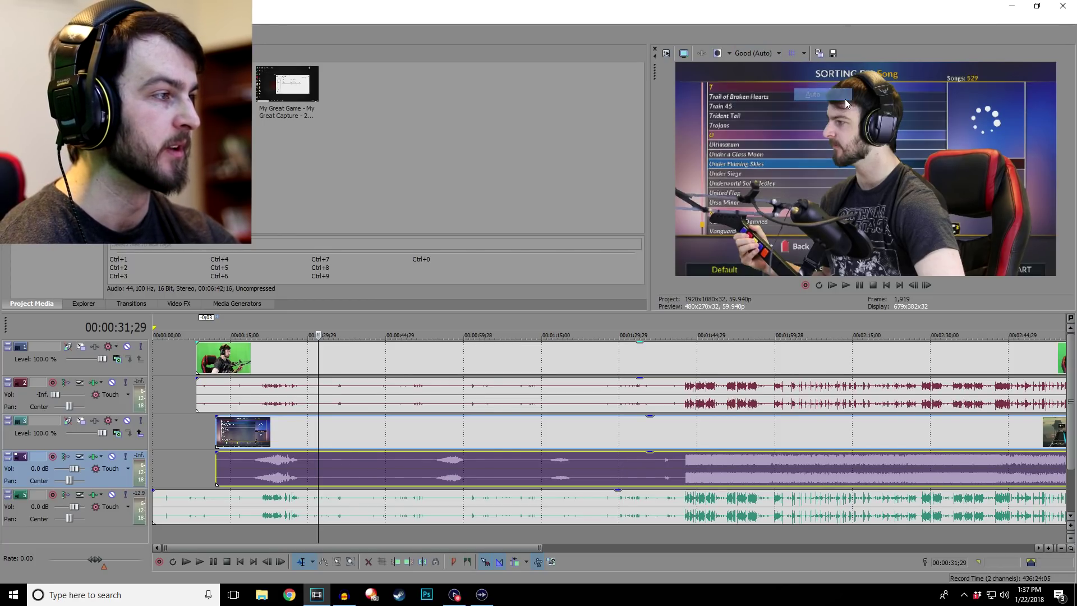
- Test playback at the lower quality, then bring up Track Motion for facecam track 1
click(214, 563)
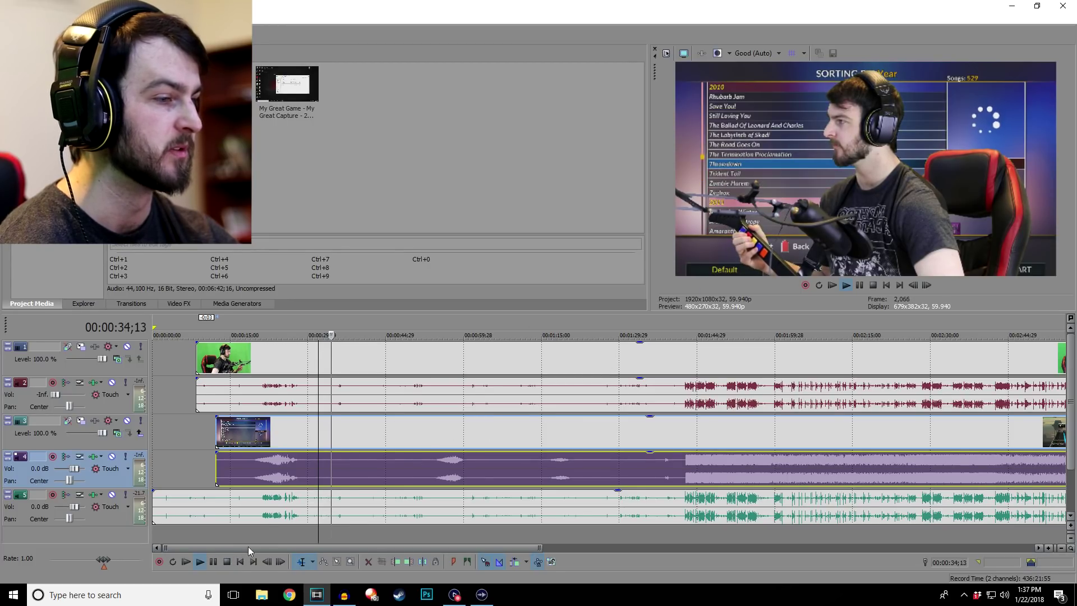
click(227, 561)
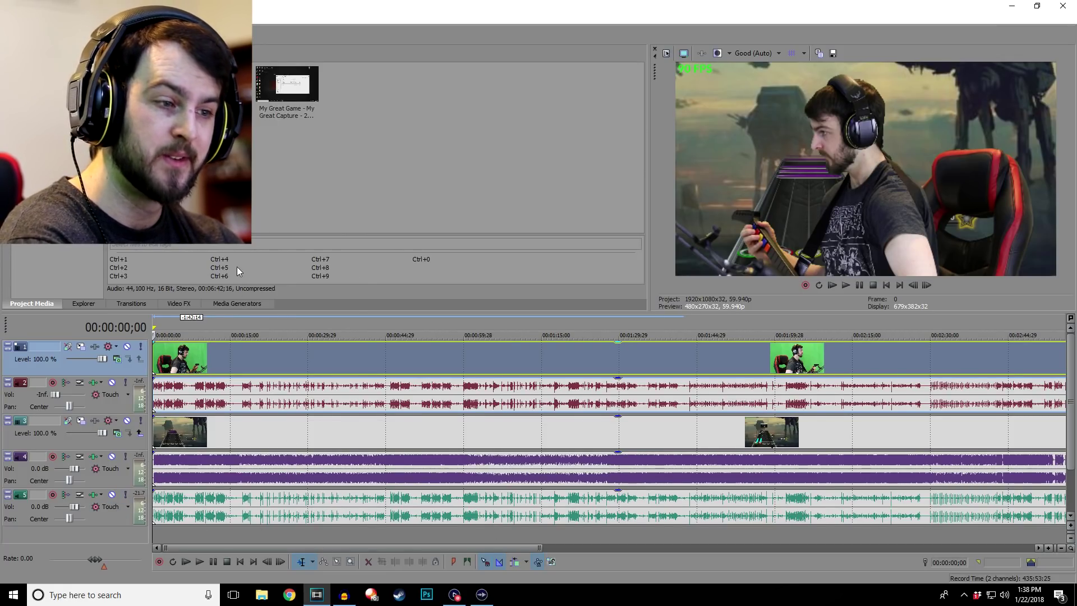
click(68, 345)
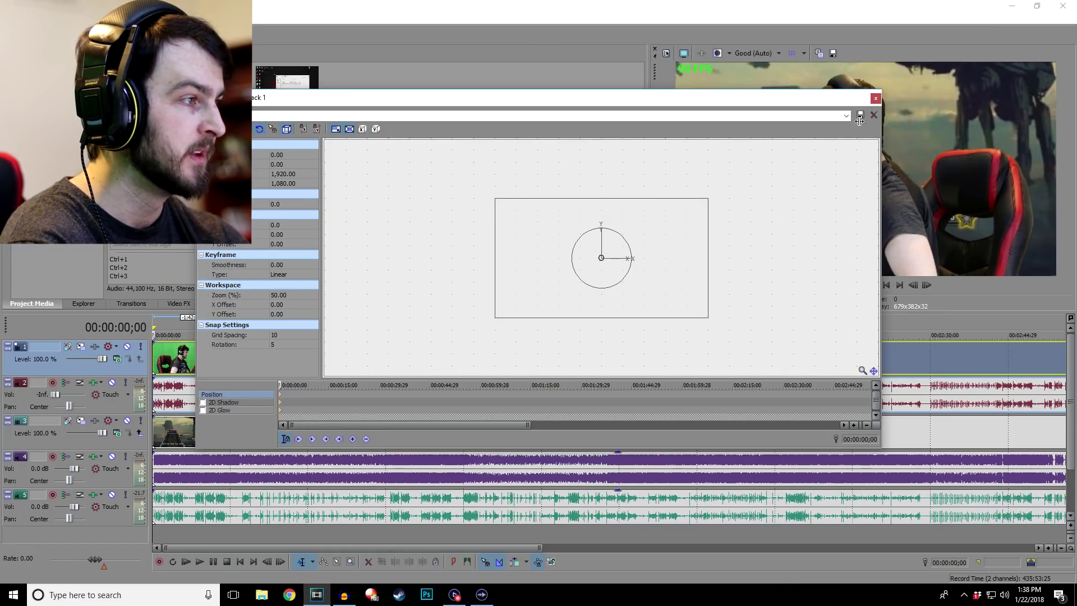
- Apply the last motion preset, then drag and scale the facecam frame toward the lower-right corner
click(371, 115)
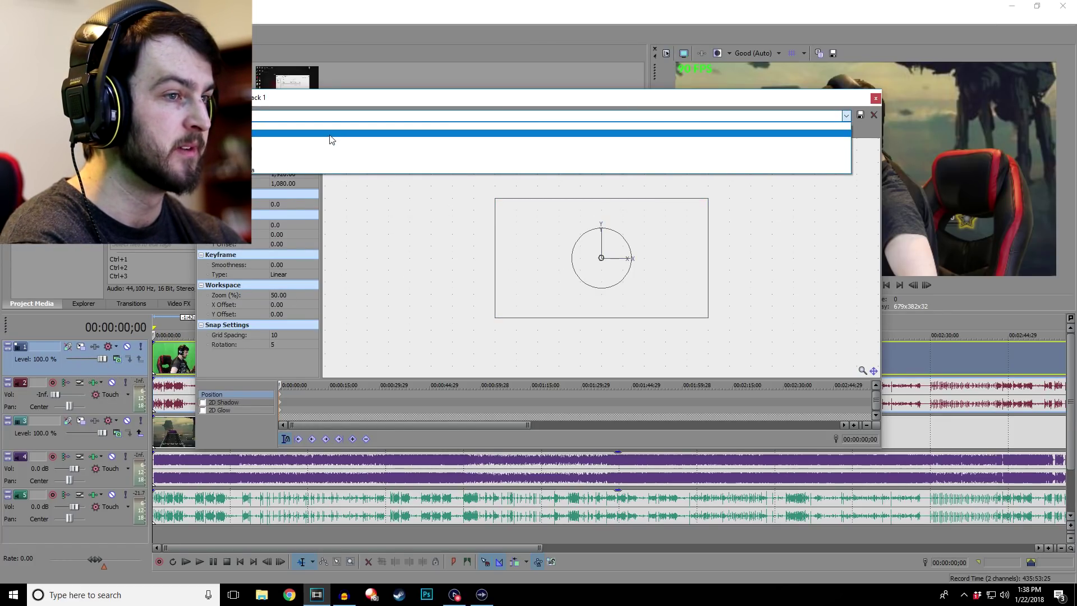
click(297, 170)
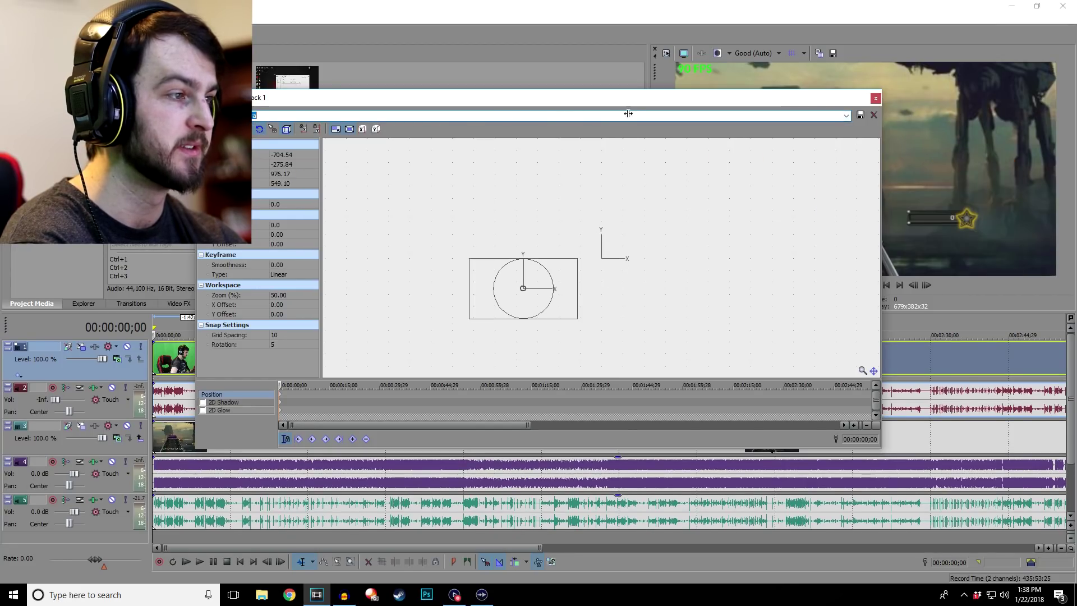
drag(619, 99, 382, 85)
drag(335, 250, 491, 227)
drag(471, 277, 485, 262)
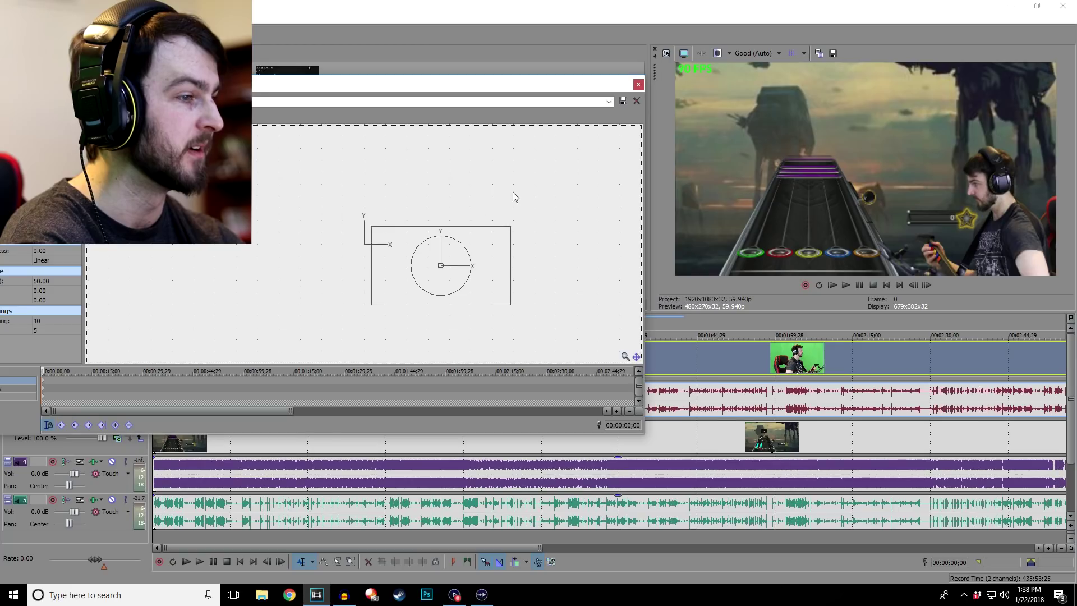
click(639, 85)
- Enable a Pan/Crop mask on the facecam clip that leaves out its right-edge strip
right_click(177, 358)
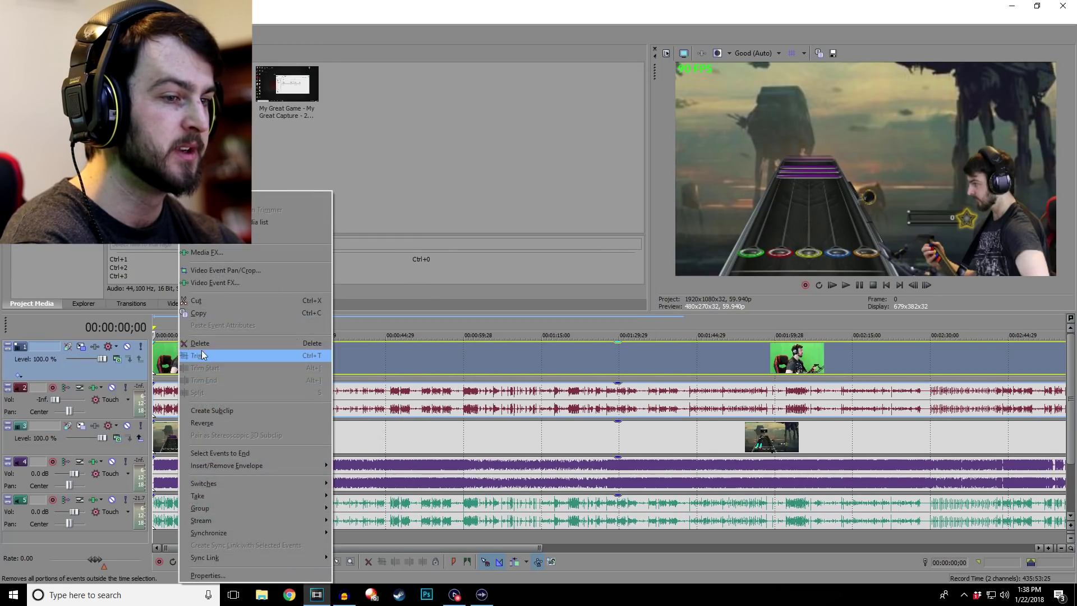
click(218, 272)
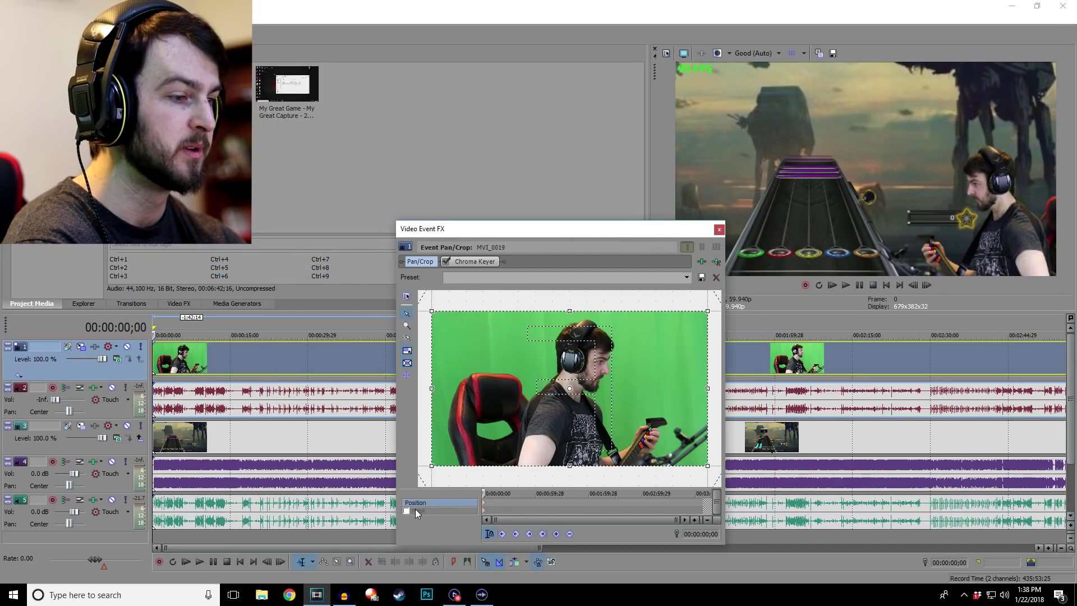
click(406, 510)
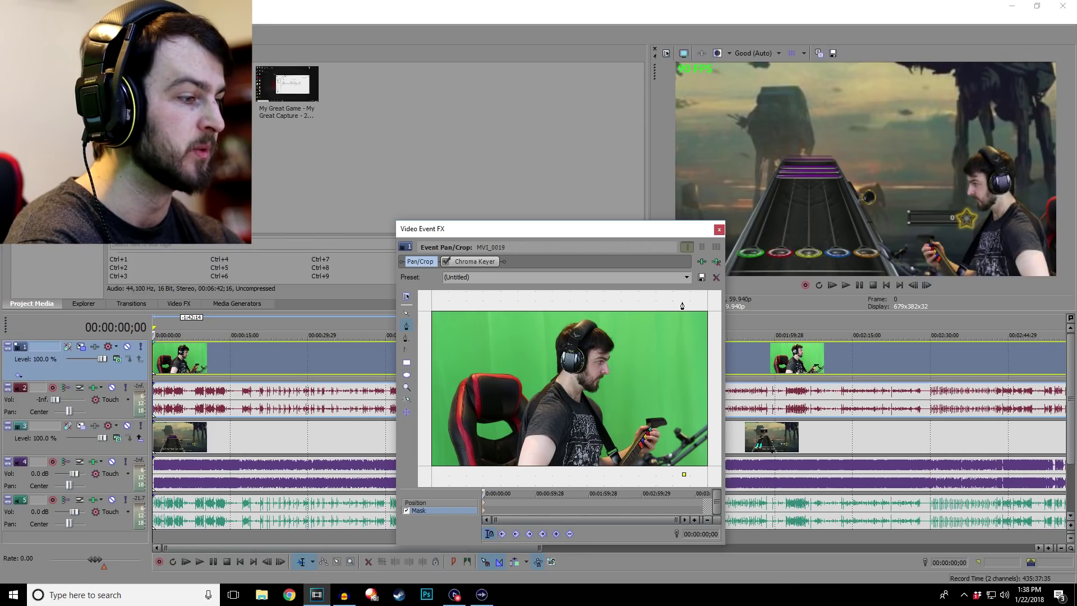
click(426, 304)
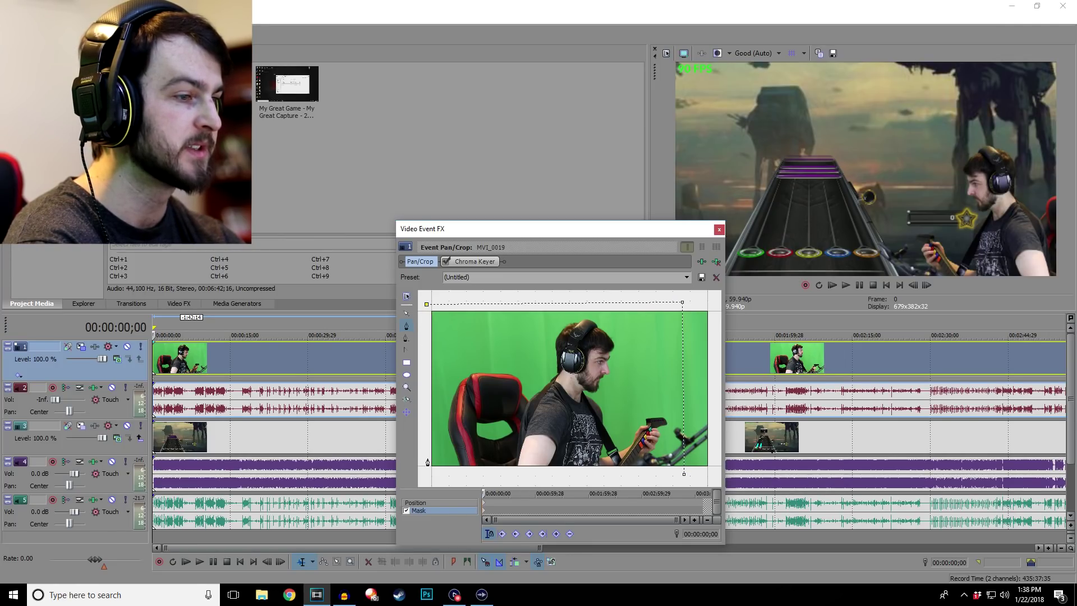
click(683, 474)
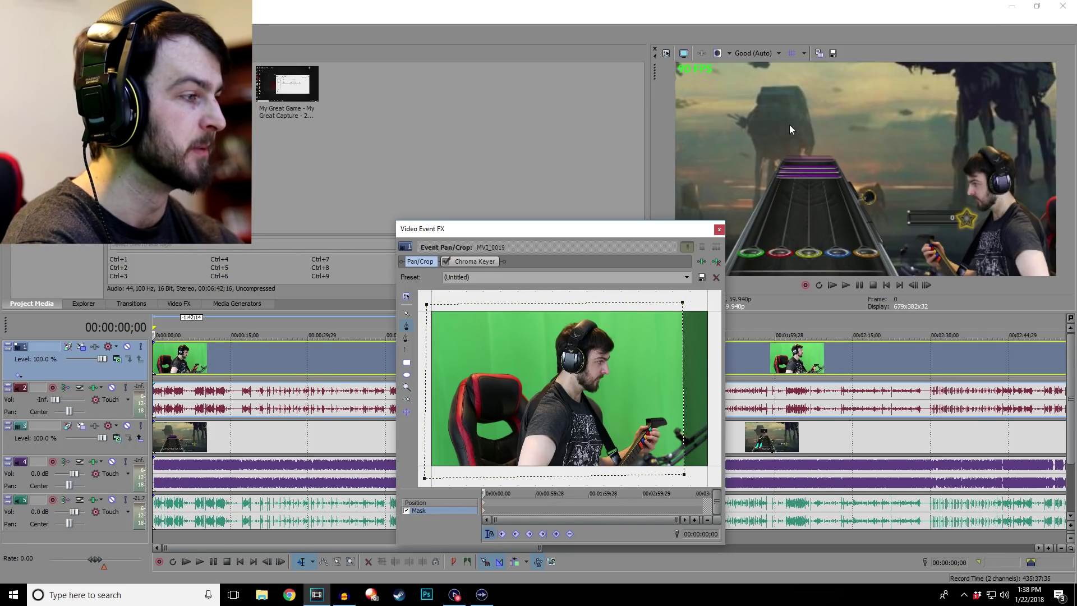
click(719, 229)
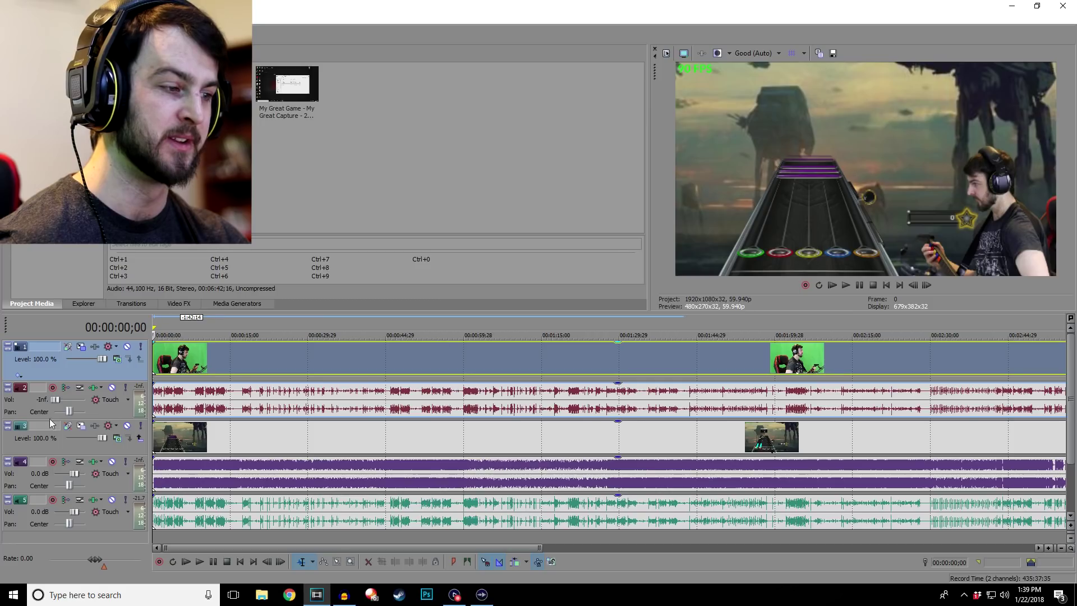
- Move the cursor to 00:00:20;09, then 00:01:18;24, and select the audio event on track 5
click(258, 396)
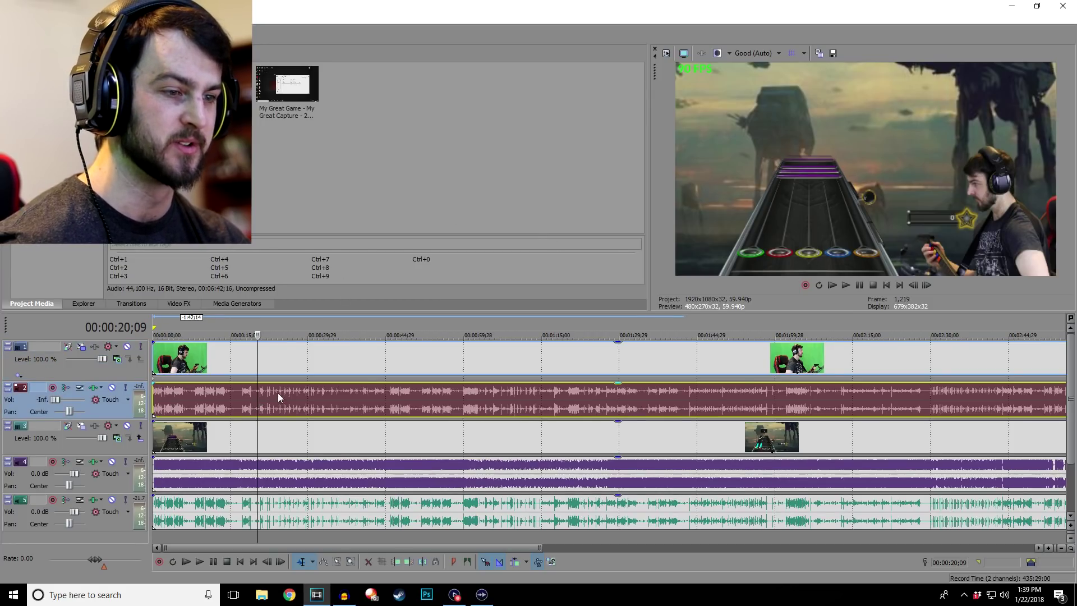
click(453, 388)
click(561, 510)
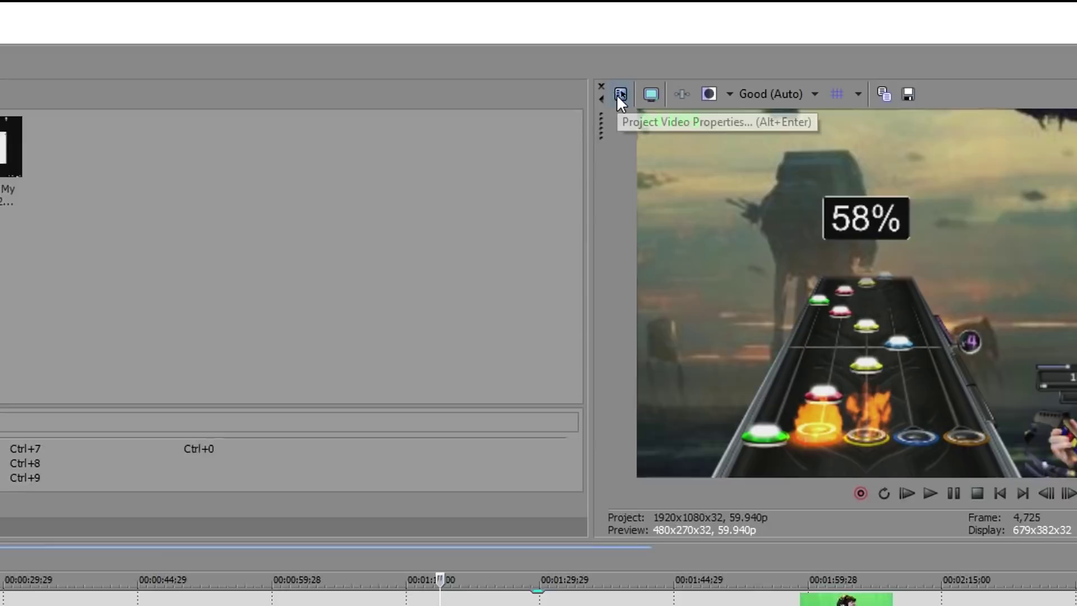
- Tick 'Start all new projects with these settings', apply, check the Audio and Ruler tabs, and confirm
click(620, 94)
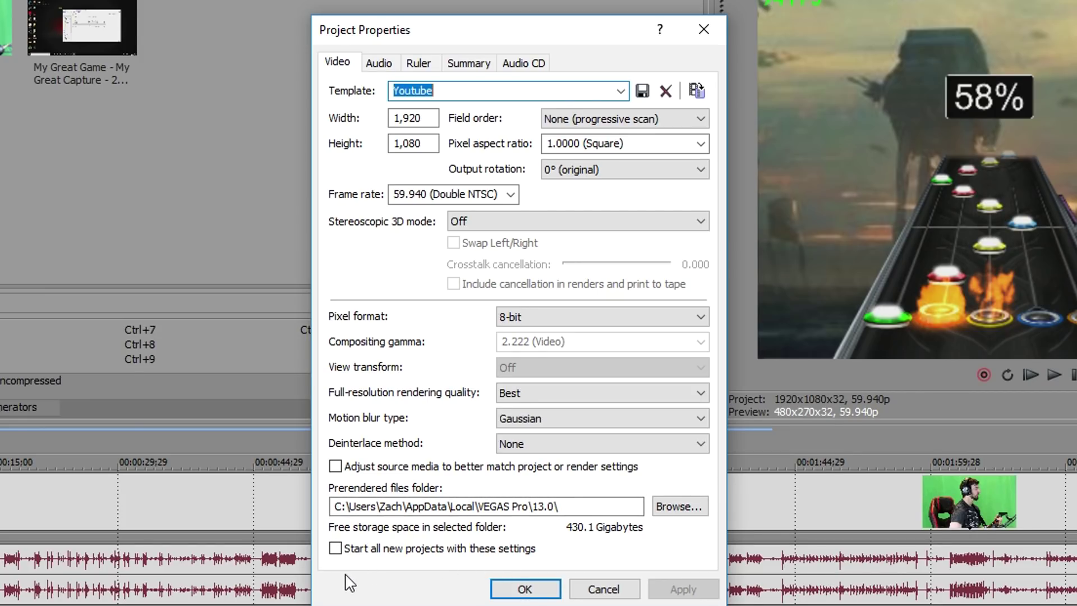
click(335, 548)
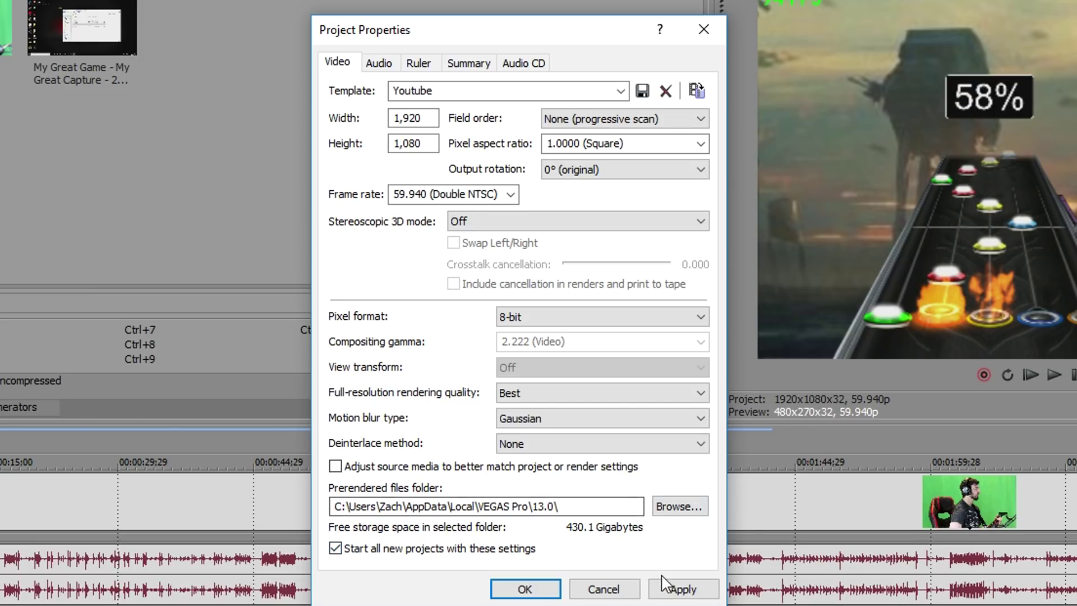
click(682, 587)
key(ctrl+Tab)
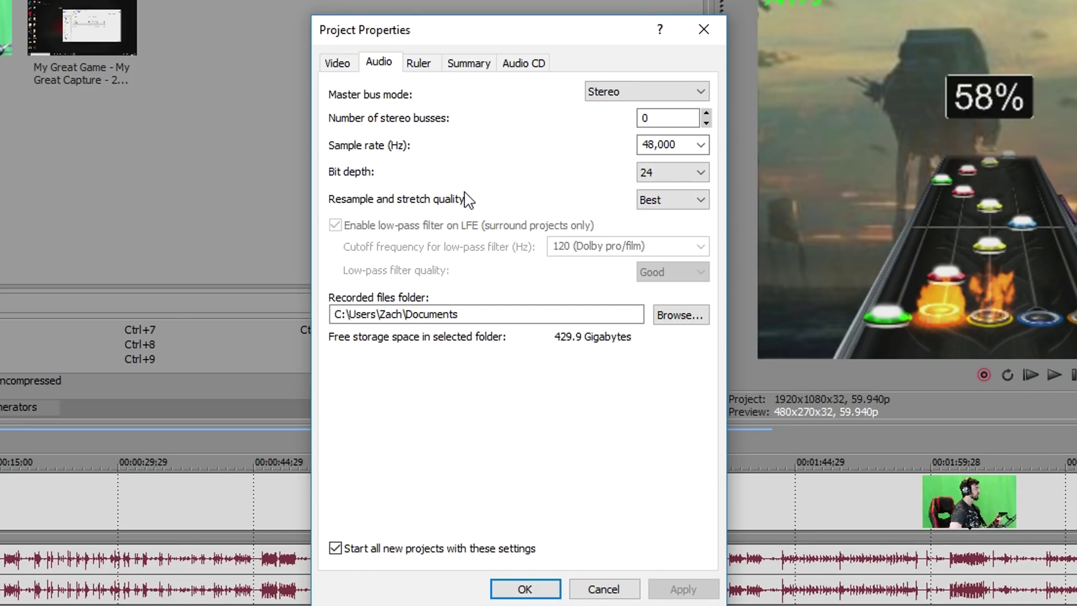
key(ctrl+Tab)
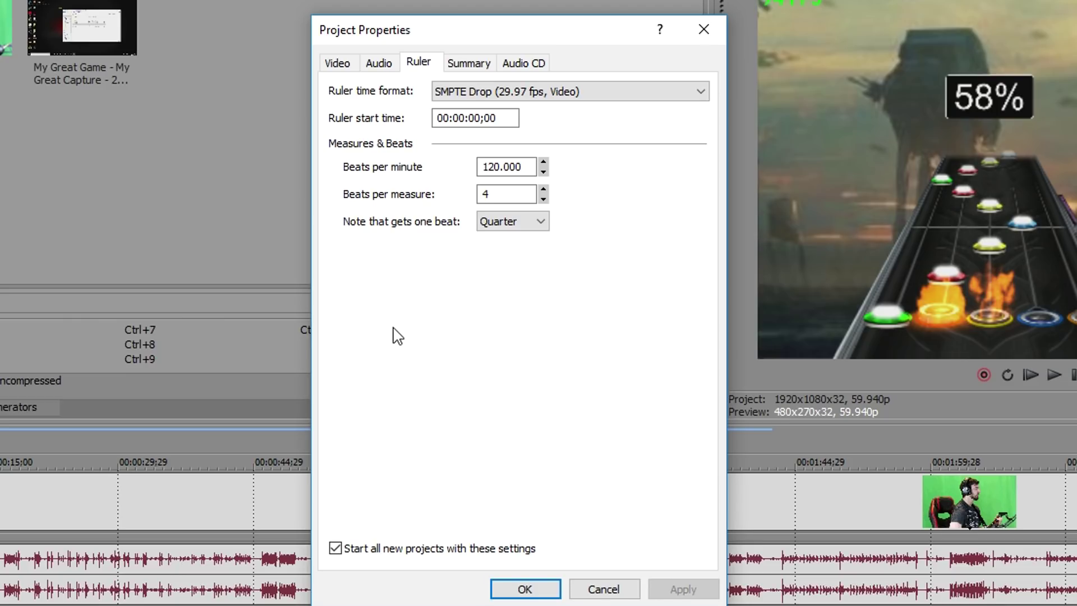
key(ctrl+Tab)
key(ctrl+Tab)
key(ctrl+Tab)
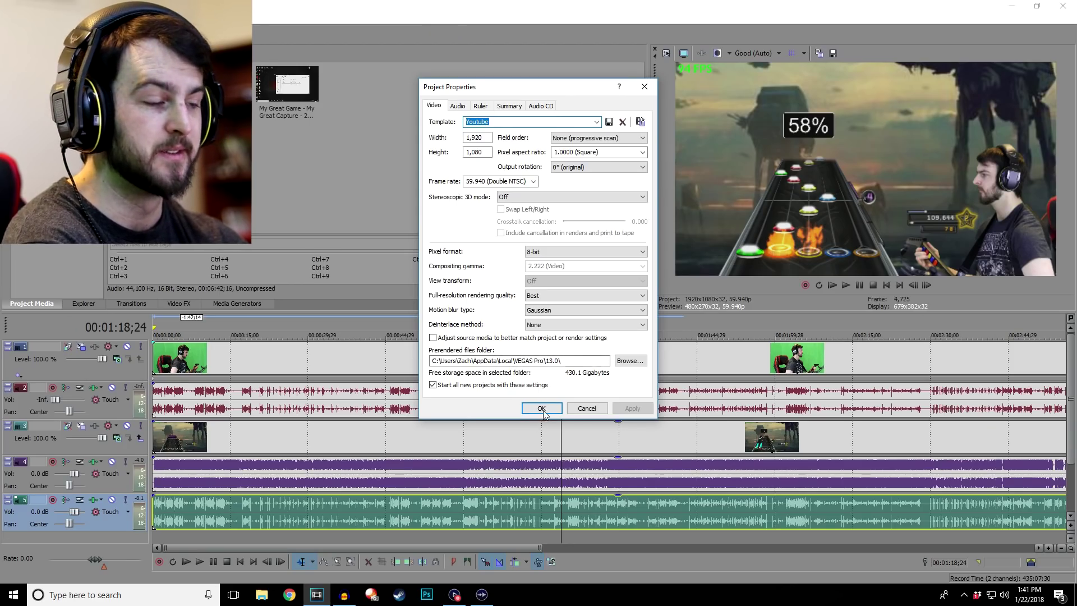
click(525, 589)
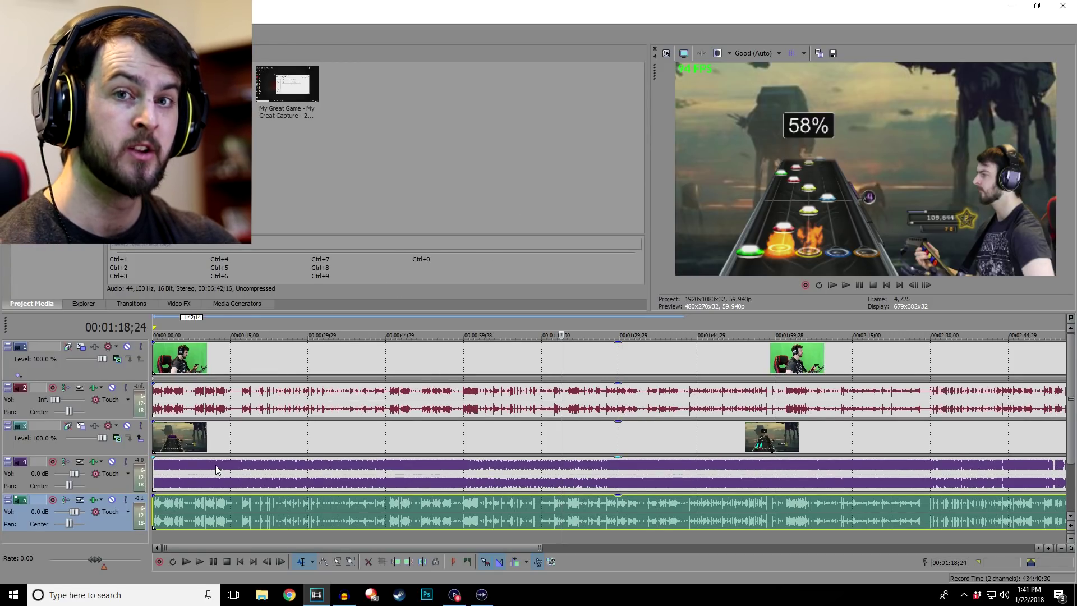
mouse_move(224, 463)
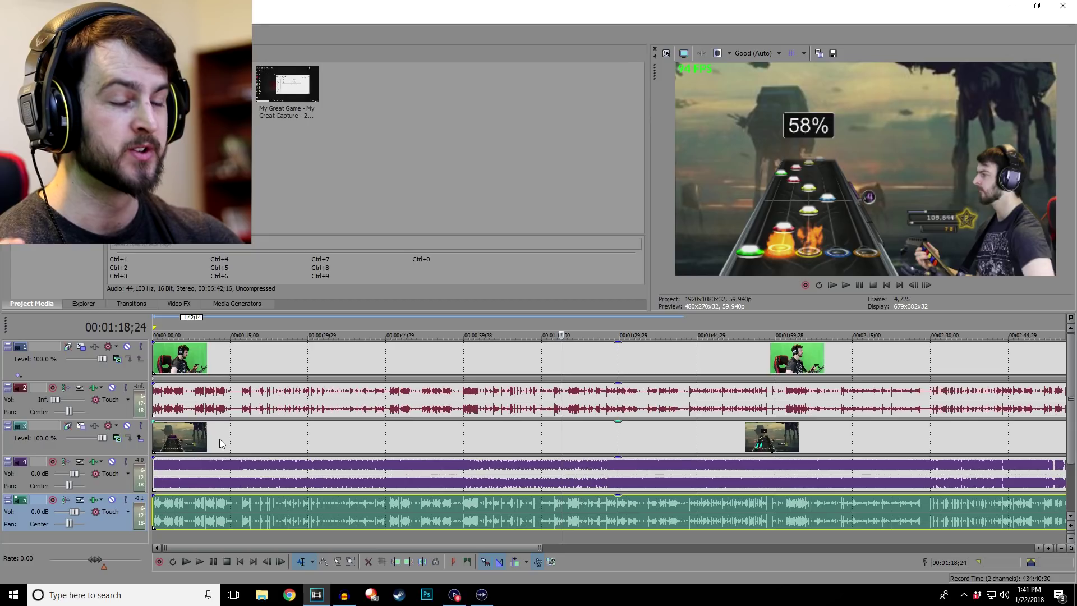
click(238, 360)
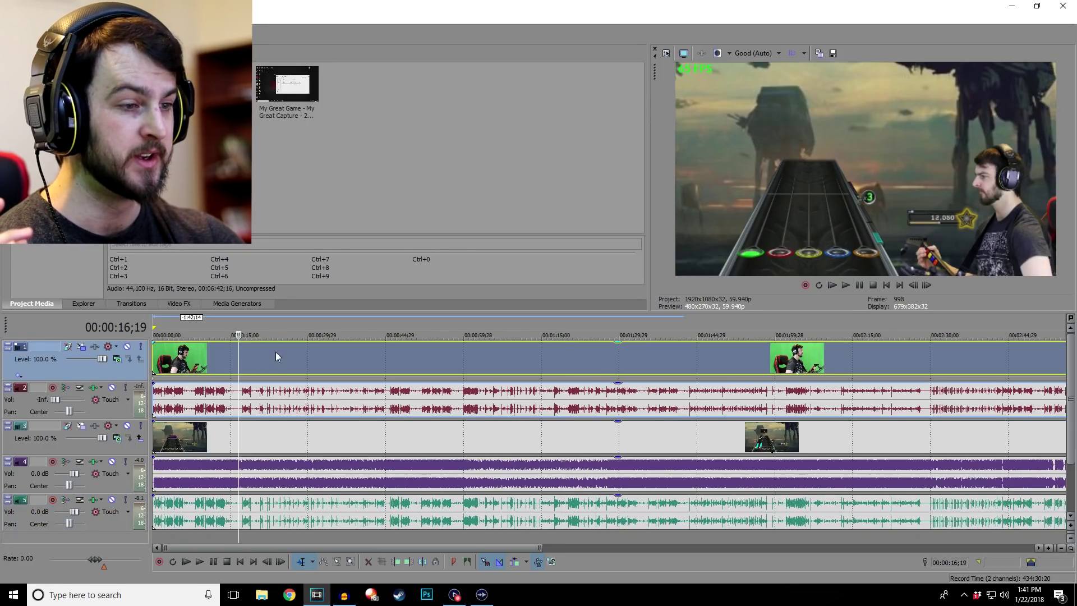
click(333, 353)
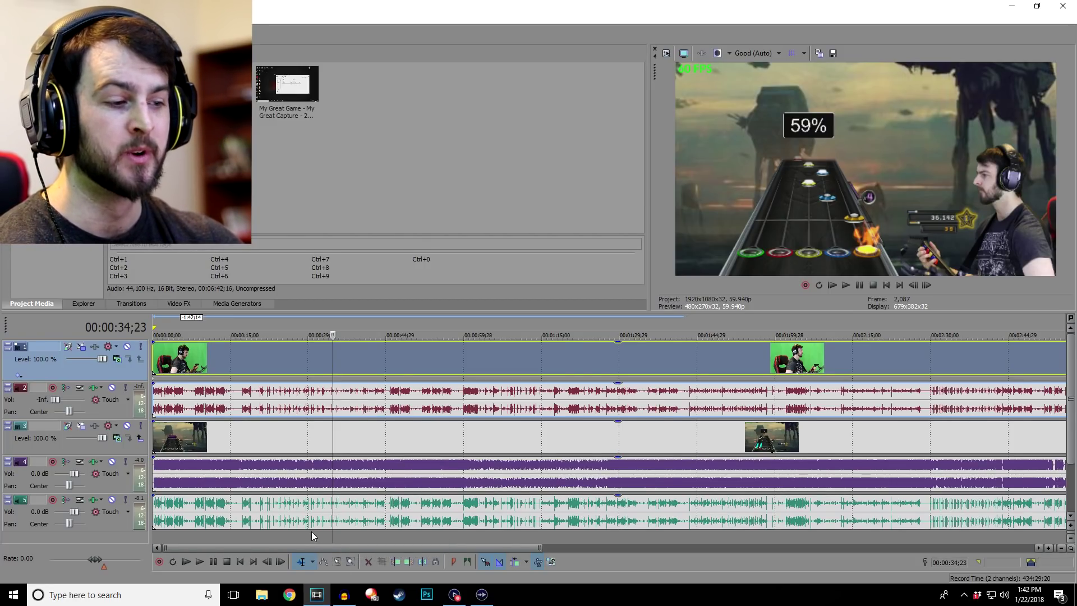
- Select the entire timeline as the loop region to render
double_click(360, 324)
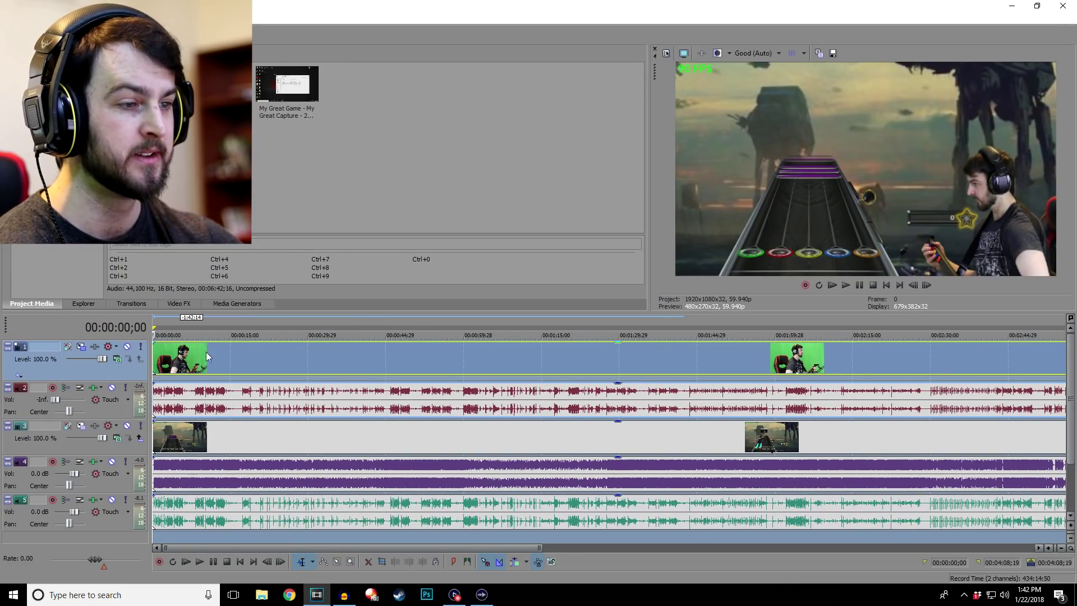
drag(286, 547, 559, 559)
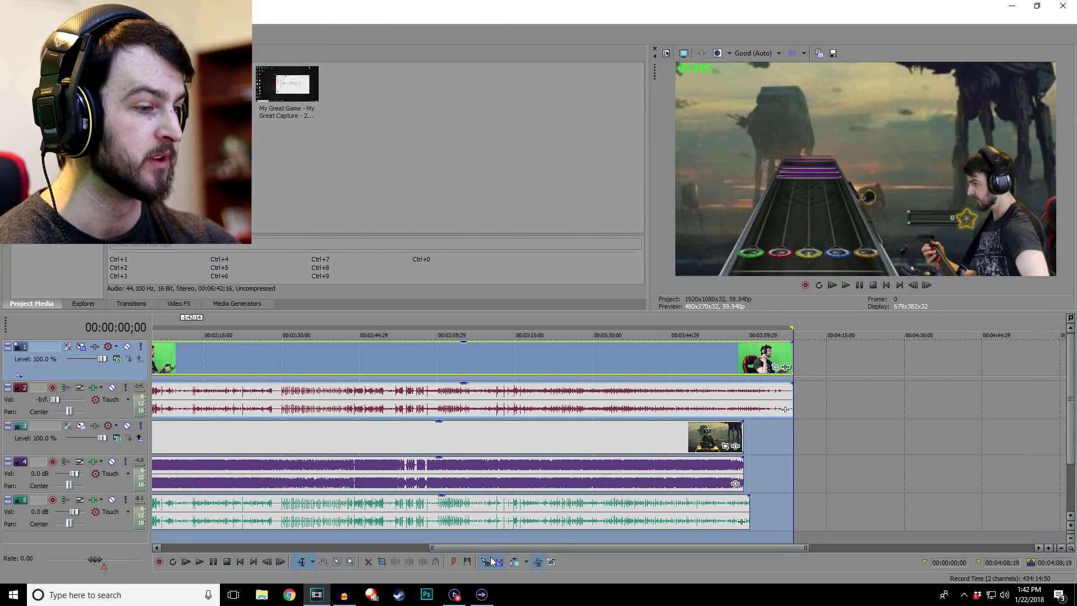
drag(617, 547, 358, 545)
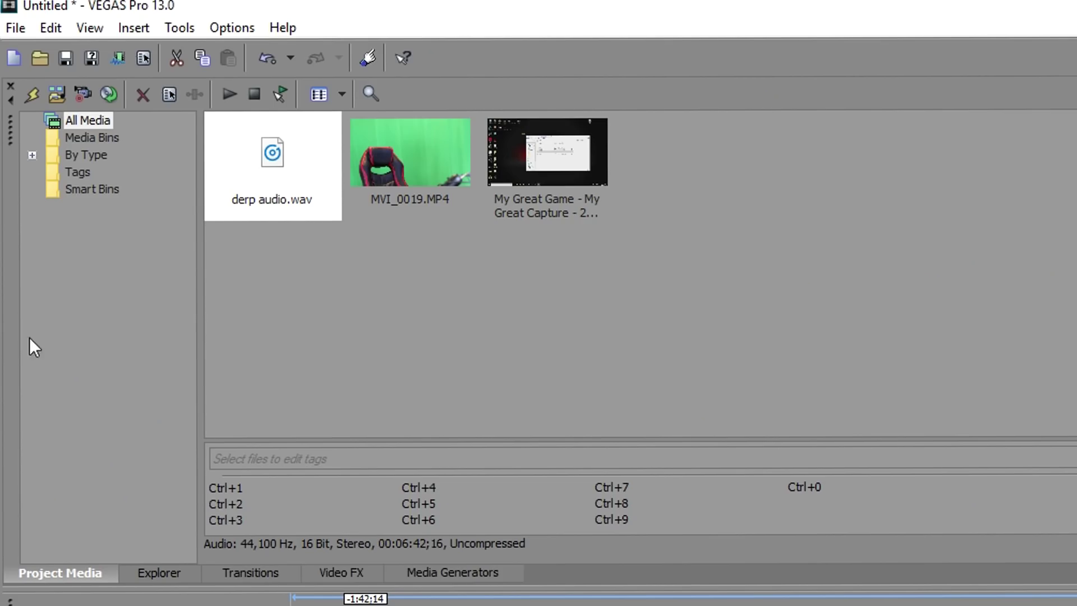
- Choose the Best Youtube template in Render As and open its custom settings
click(13, 28)
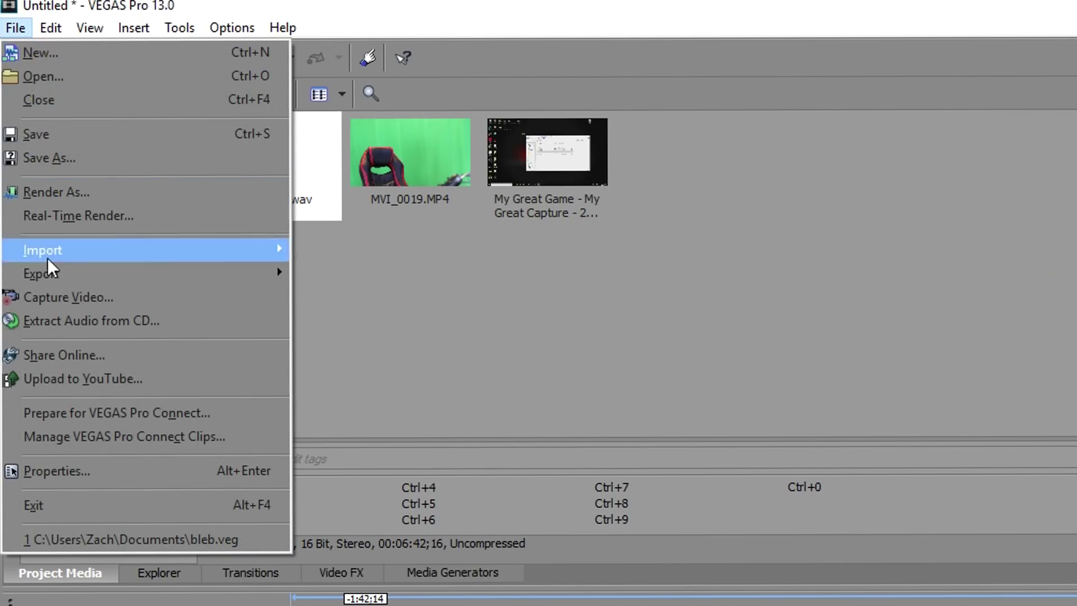
click(49, 197)
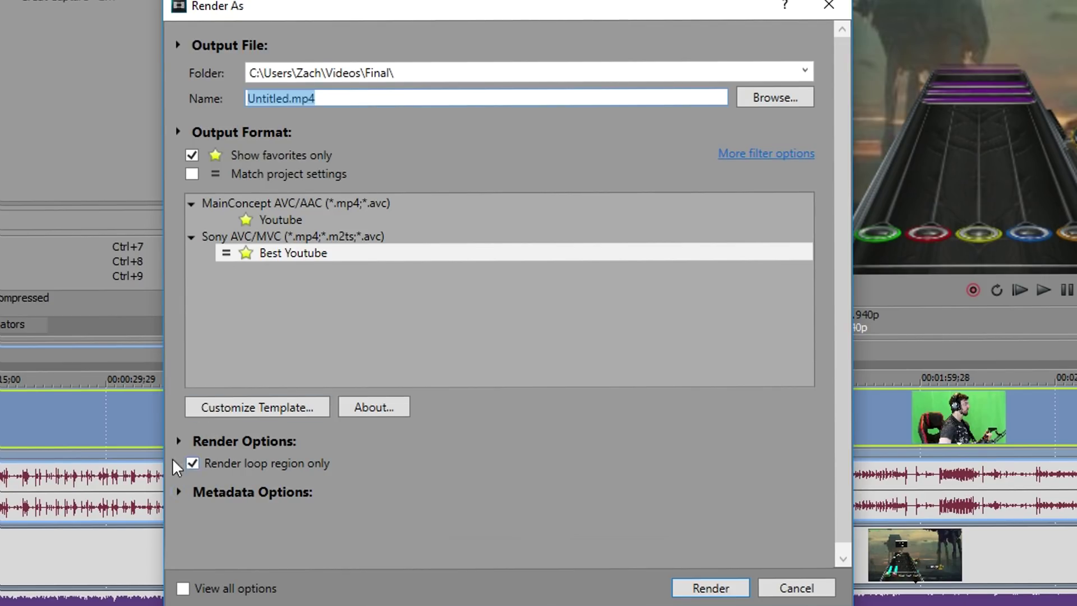
click(336, 253)
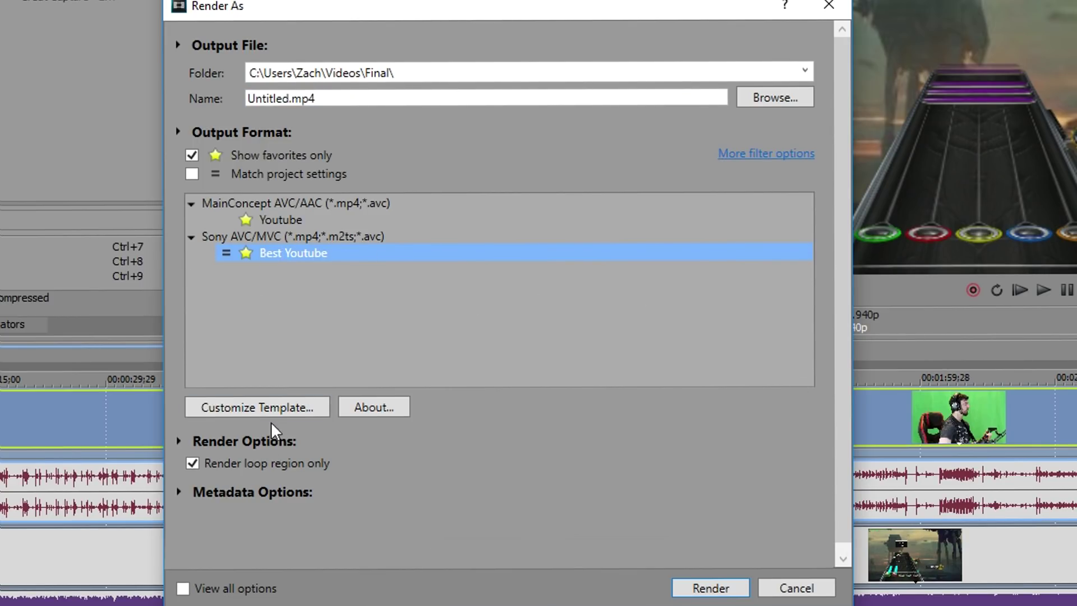
click(262, 408)
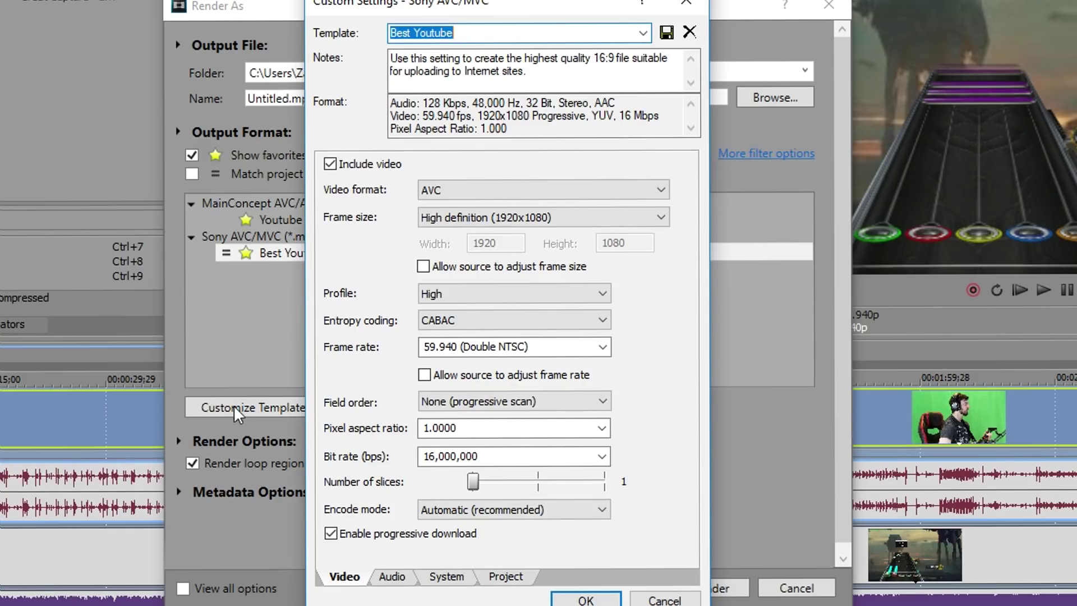
- Keep the AVC video format and check the Audio, System and Project tabs before going back to Video
click(515, 194)
click(476, 183)
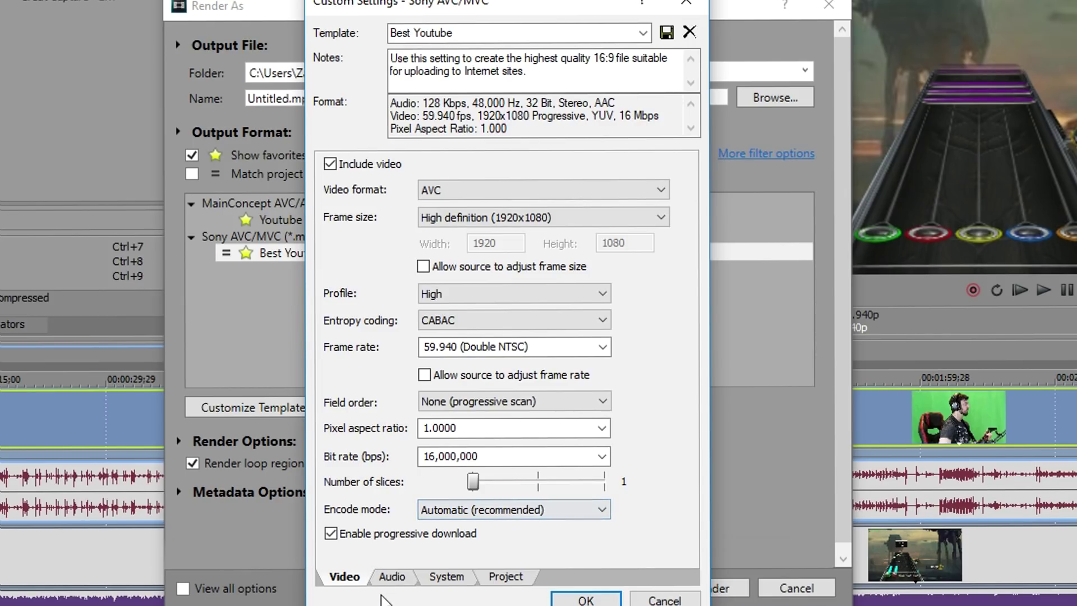
click(392, 578)
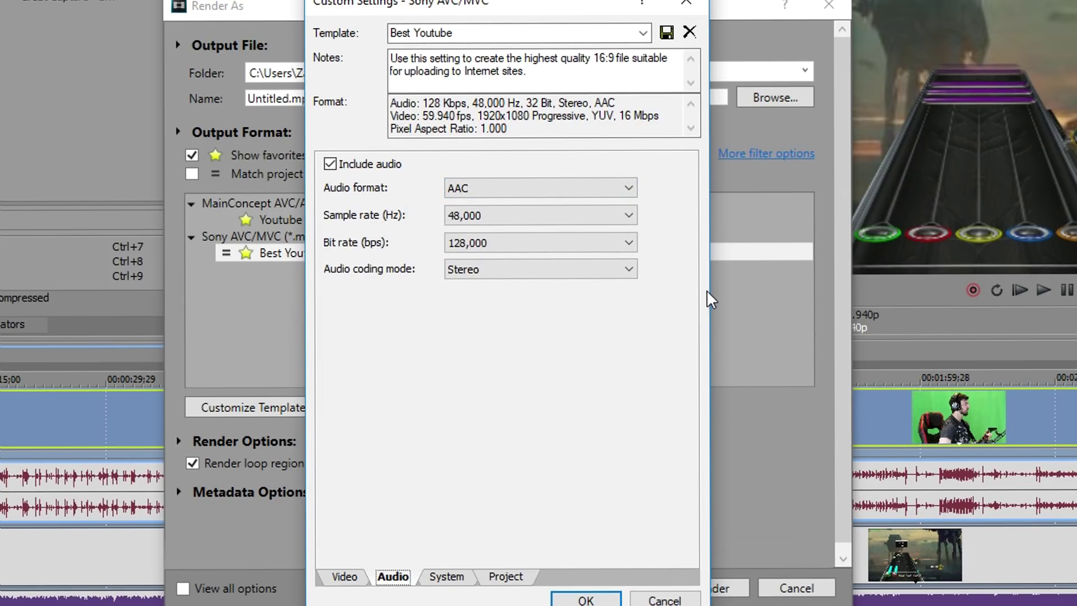
click(446, 580)
click(499, 579)
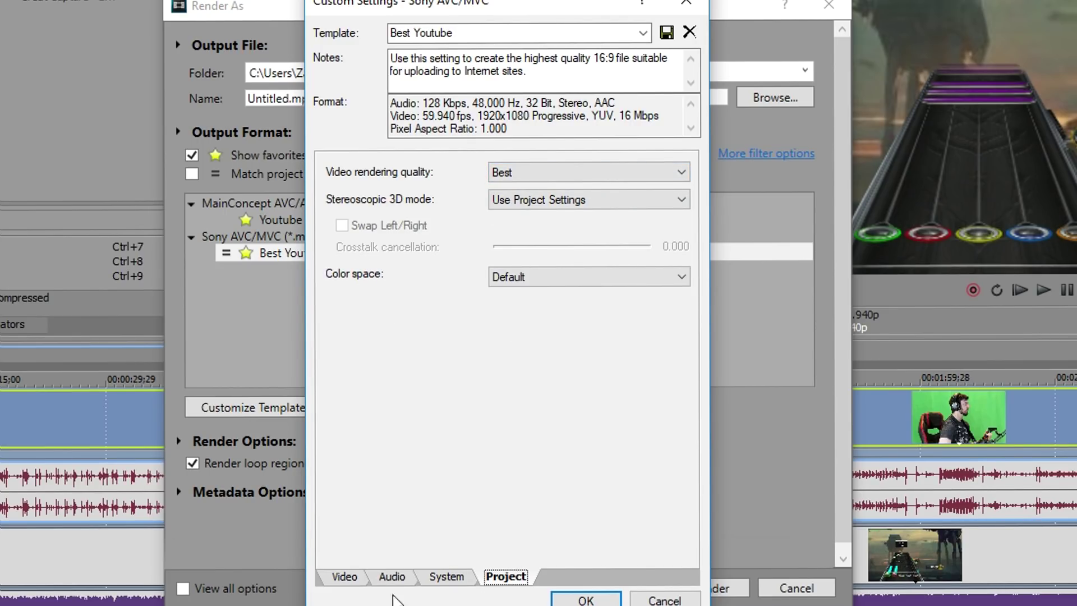
click(348, 577)
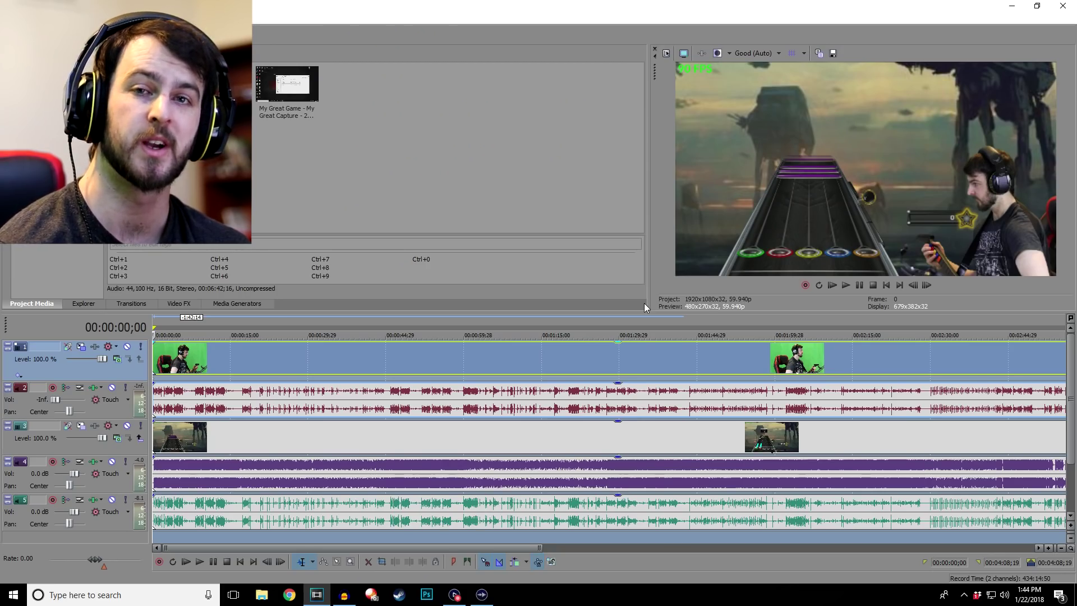